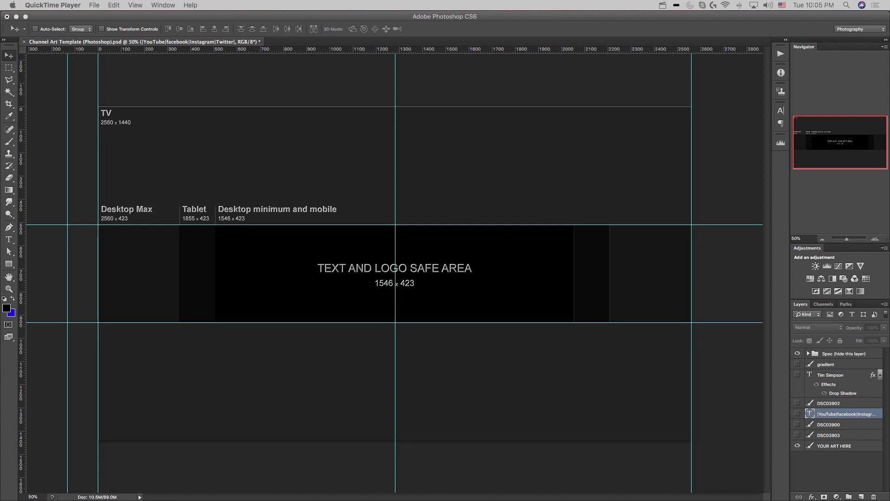
Place the base photo in the template, scale it to about 70.5% to span the canvas width, and shift it upward
{"action": "left_click_drag", "start_coordinate": [513, 256], "coordinate": [337, 181]}
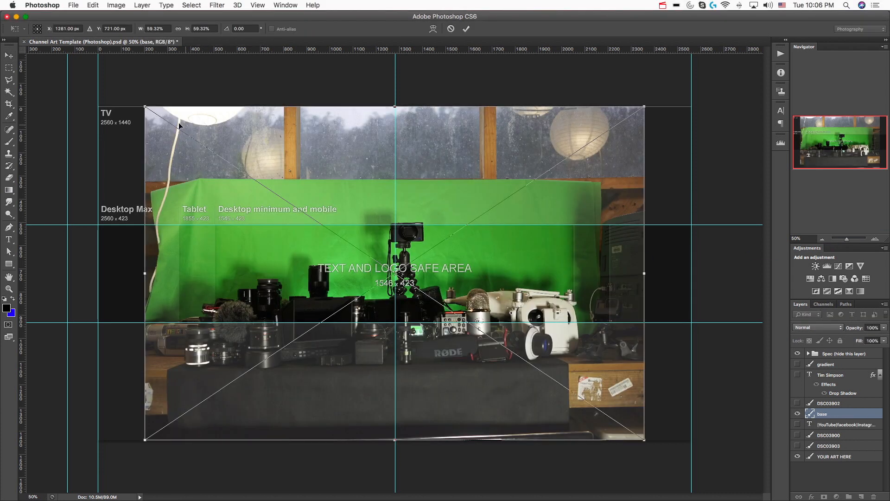
{"action": "left_click_drag", "start_coordinate": [187, 125], "coordinate": [142, 126]}
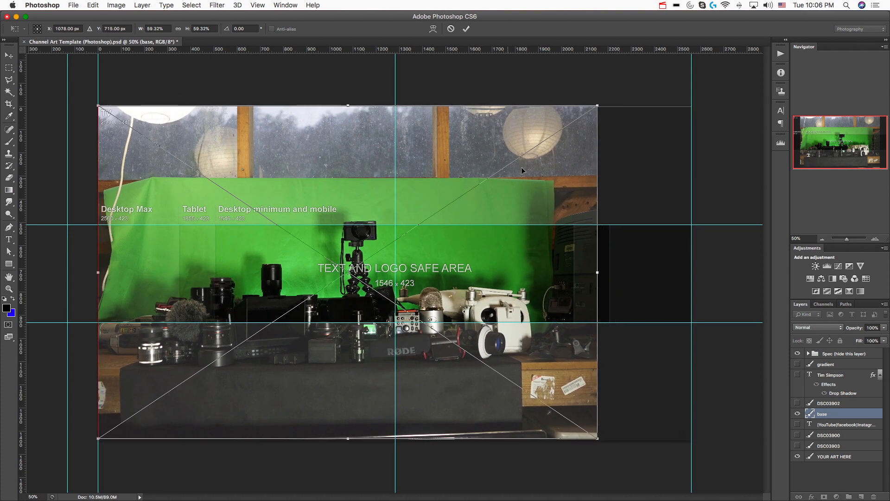
{"action": "left_click_drag", "start_coordinate": [599, 437], "coordinate": [697, 491]}
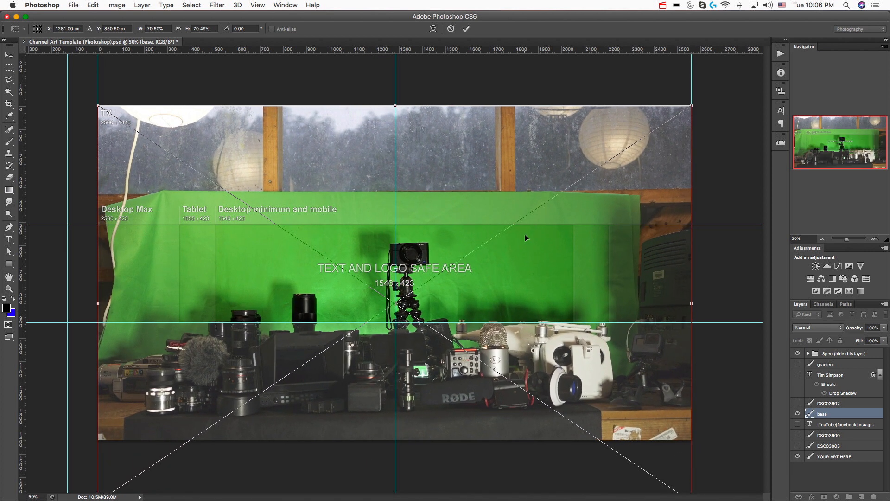
{"action": "left_click_drag", "start_coordinate": [497, 294], "coordinate": [529, 254]}
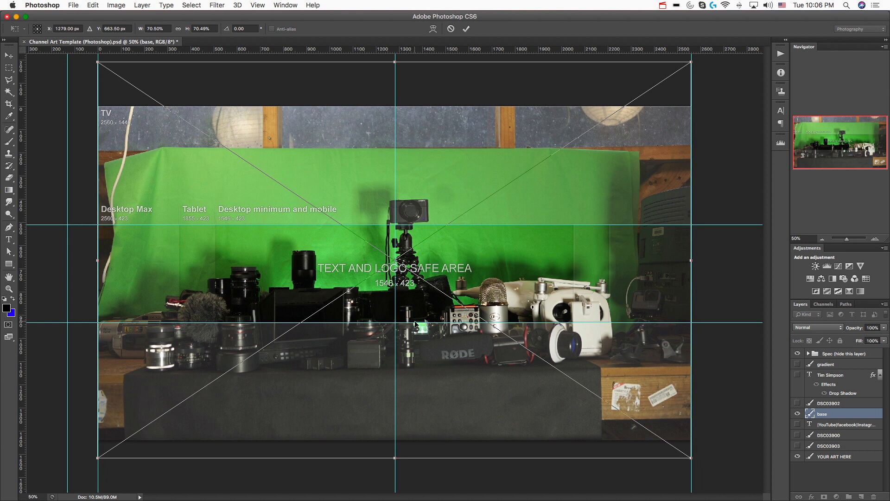
{"action": "key", "text": "Return"}
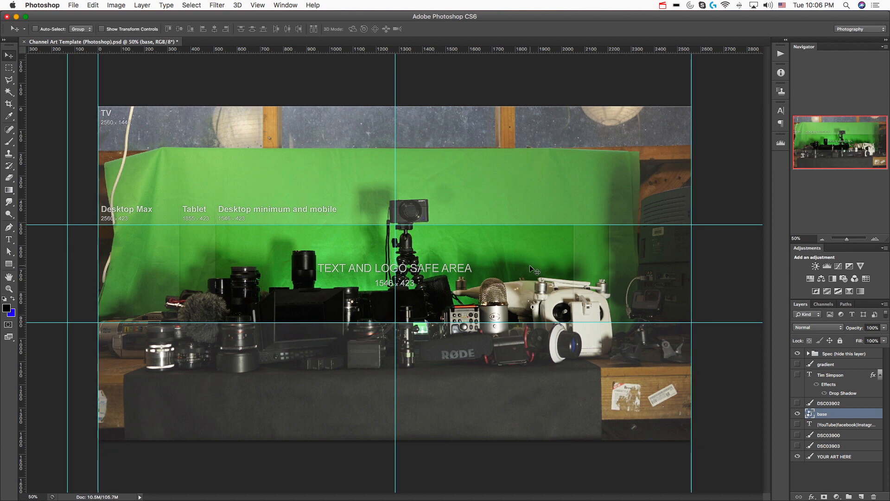
Rasterize the base layer and hide the Spec group and the YOUR ART HERE layer
{"action": "right_click", "coordinate": [823, 416]}
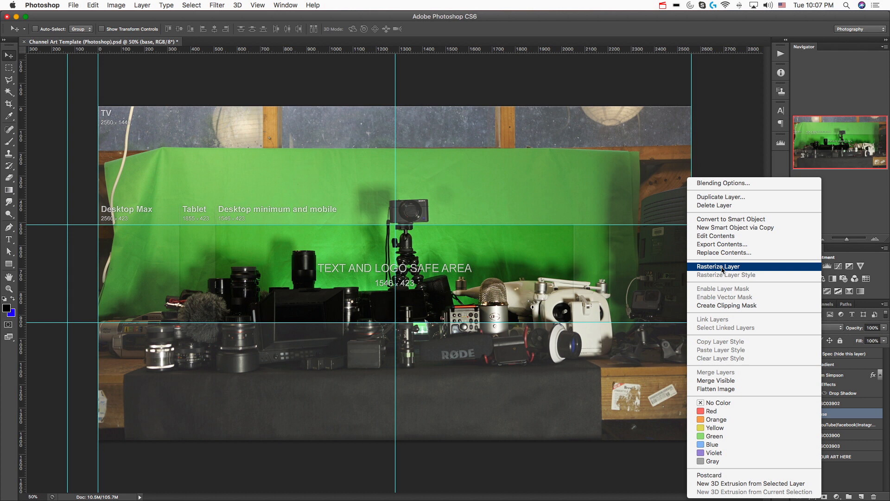
{"action": "left_click", "coordinate": [722, 267]}
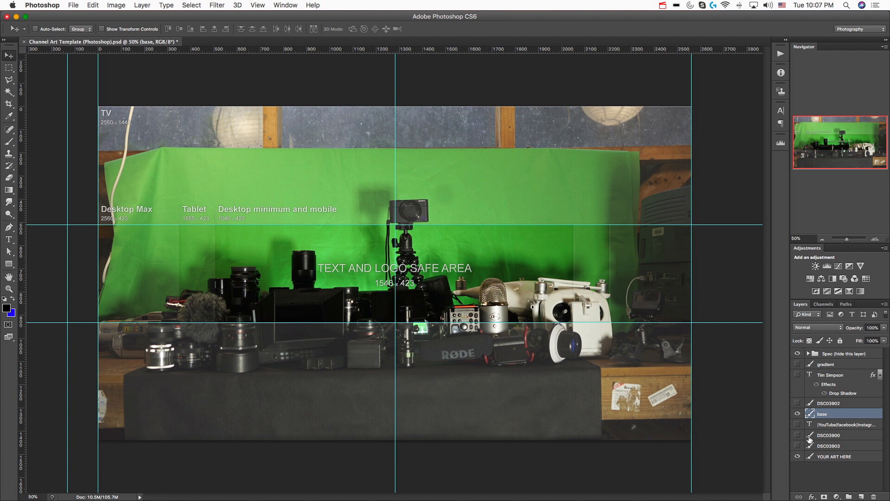
{"action": "left_click", "coordinate": [797, 354]}
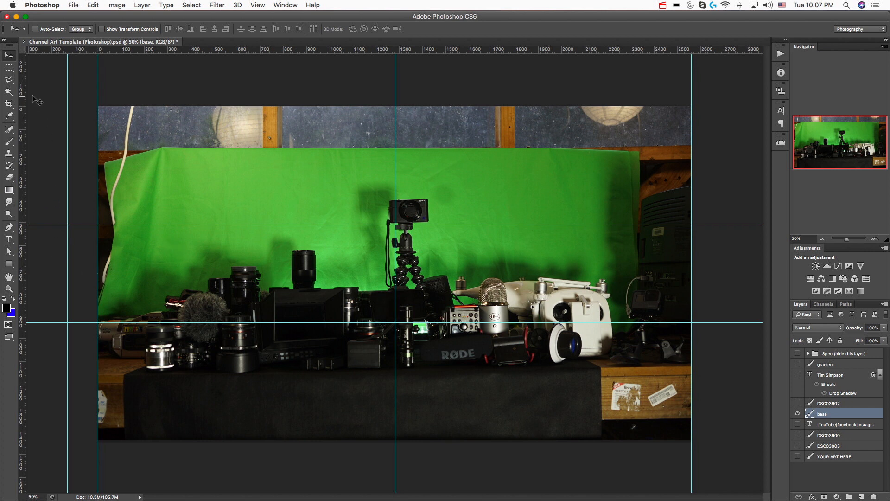
Delete the strips of the base photo above the camera and below the gear with the Rectangular Marquee tool
{"action": "left_click", "coordinate": [10, 69]}
{"action": "left_click_drag", "start_coordinate": [98, 106], "coordinate": [706, 197]}
{"action": "key", "text": "Delete"}
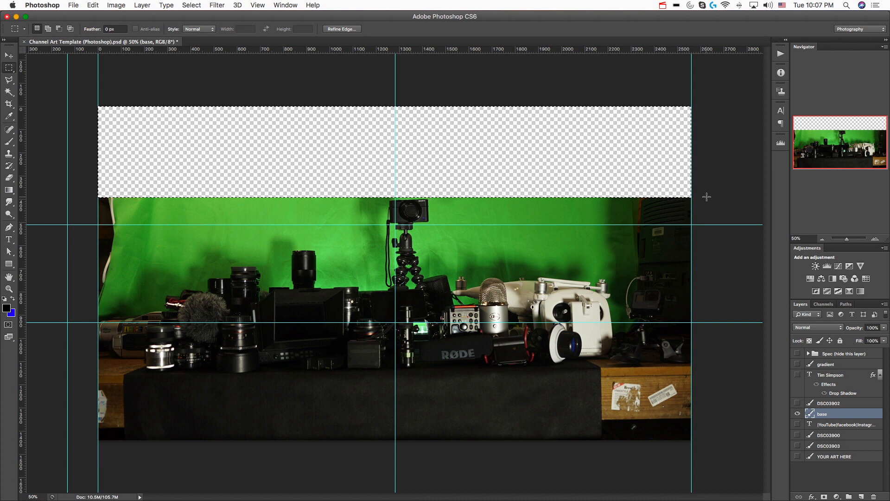
{"action": "left_click_drag", "start_coordinate": [98, 375], "coordinate": [707, 457]}
{"action": "key", "text": "Delete"}
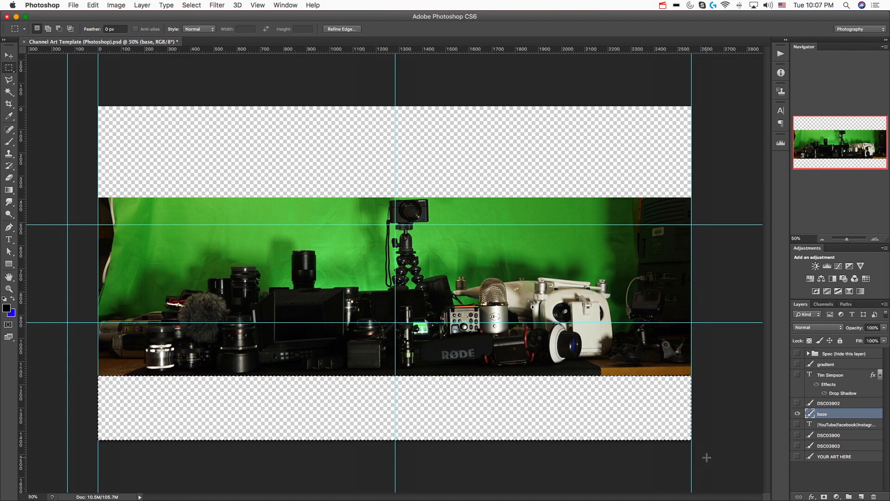
Select the green backdrop behind the gear with the Magic Wand at tolerance 8, adding its different shades, and delete it
{"action": "left_click", "coordinate": [8, 93]}
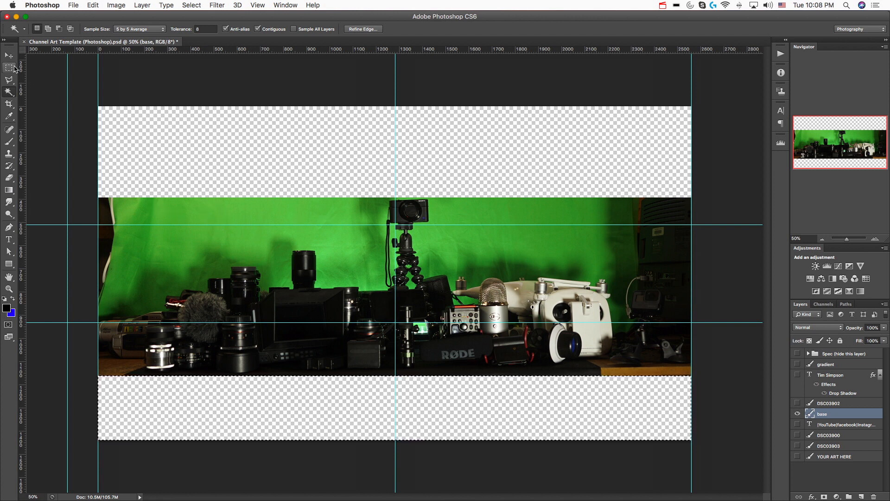
{"action": "left_click", "coordinate": [292, 213]}
{"action": "left_click", "coordinate": [210, 235]}
{"action": "left_click", "coordinate": [143, 255]}
{"action": "left_click", "coordinate": [143, 238]}
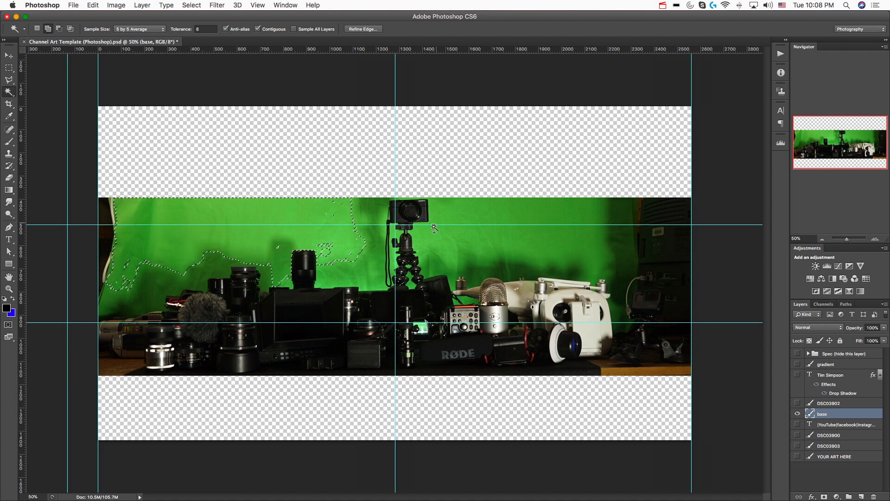
{"action": "left_click", "coordinate": [374, 204]}
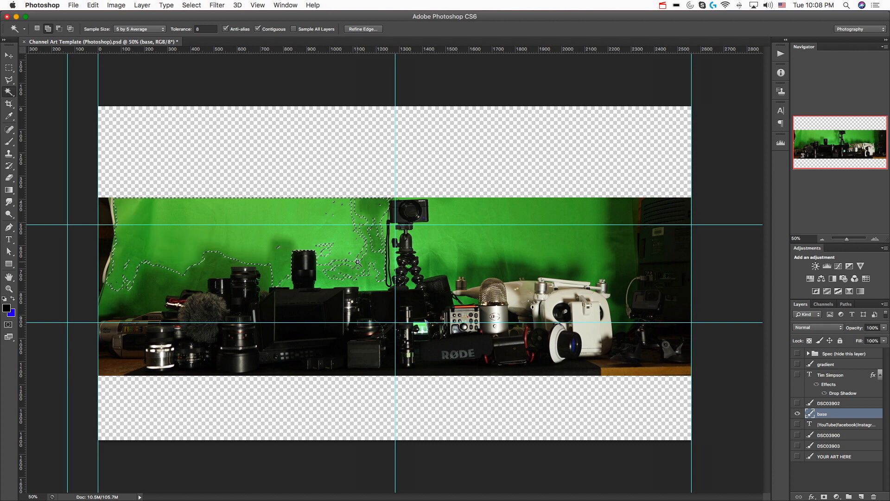
{"action": "left_click", "coordinate": [358, 220]}
{"action": "left_click", "coordinate": [400, 243]}
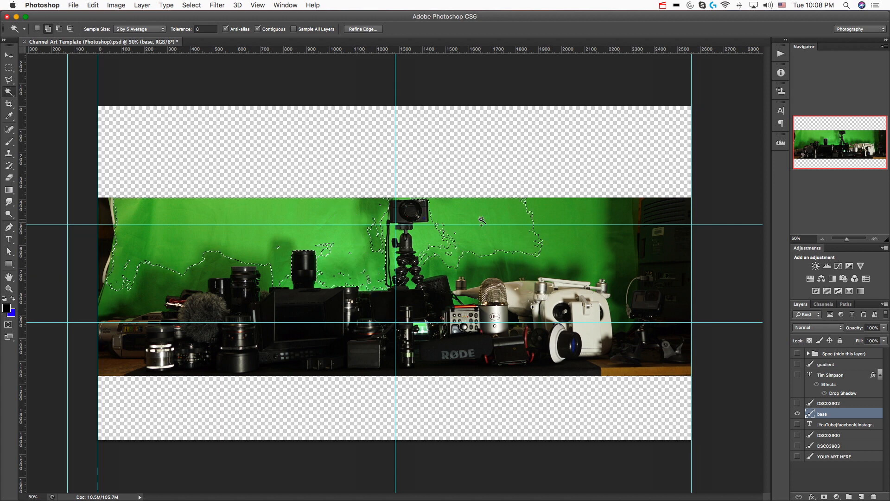
{"action": "left_click", "coordinate": [325, 253], "text": "shift"}
{"action": "left_click", "coordinate": [199, 273], "text": "shift"}
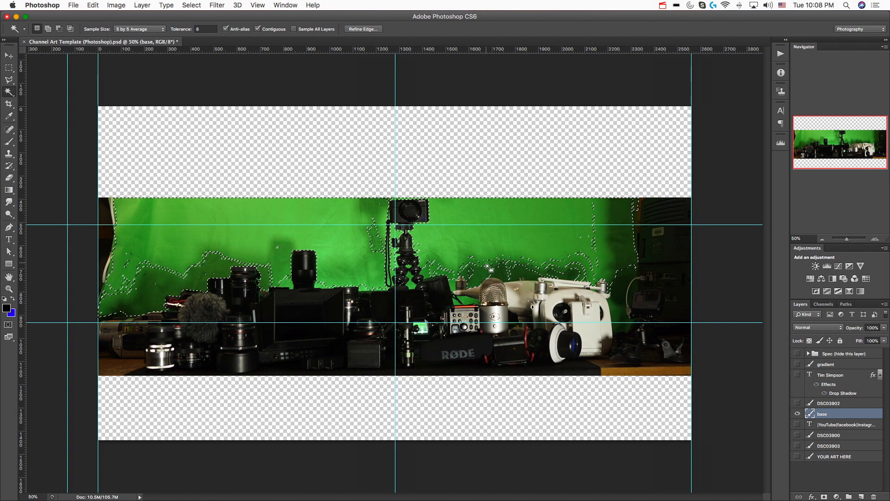
{"action": "key", "text": "Delete"}
Select and delete the leftover green patches around the drone, the camera's shadow, the lens and the microphone with the Magic Wand
{"action": "left_click", "coordinate": [569, 263]}
{"action": "left_click", "coordinate": [580, 253]}
{"action": "key", "text": "Delete"}
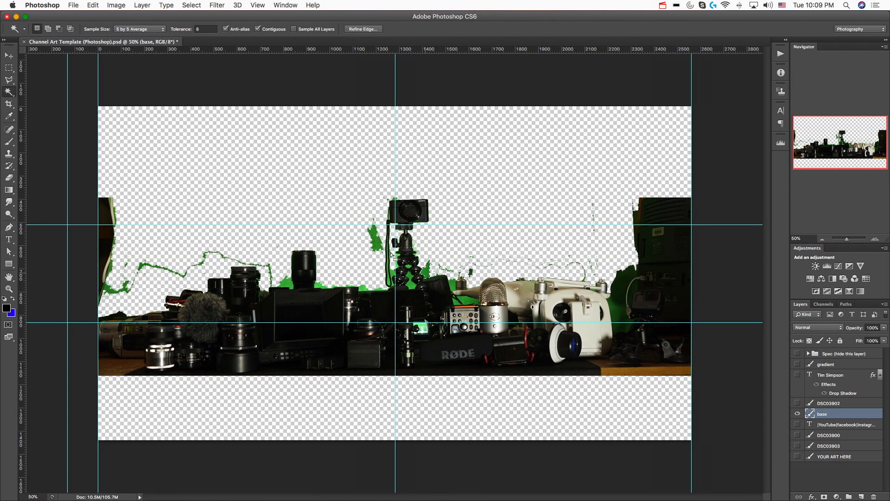
{"action": "left_click", "coordinate": [374, 238]}
{"action": "key", "text": "Delete"}
{"action": "left_click", "coordinate": [327, 285]}
{"action": "key", "text": "Delete"}
{"action": "key", "text": "Delete"}
{"action": "left_click", "coordinate": [467, 301]}
{"action": "key", "text": "Delete"}
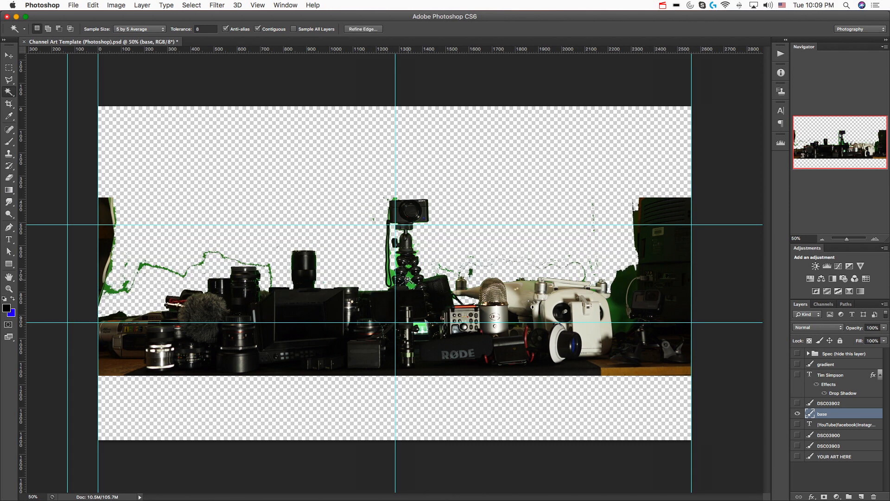
Lower the base layer's green channel in Curves to output 110 at input 124 and output 241 at input 254
{"action": "key", "text": "super+equal"}
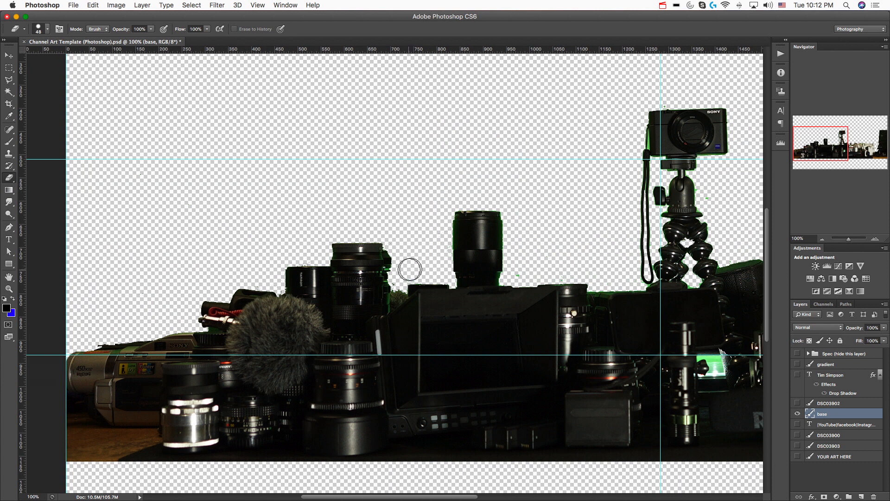
{"action": "scroll", "coordinate": [458, 219], "scroll_direction": "right", "scroll_amount": 5}
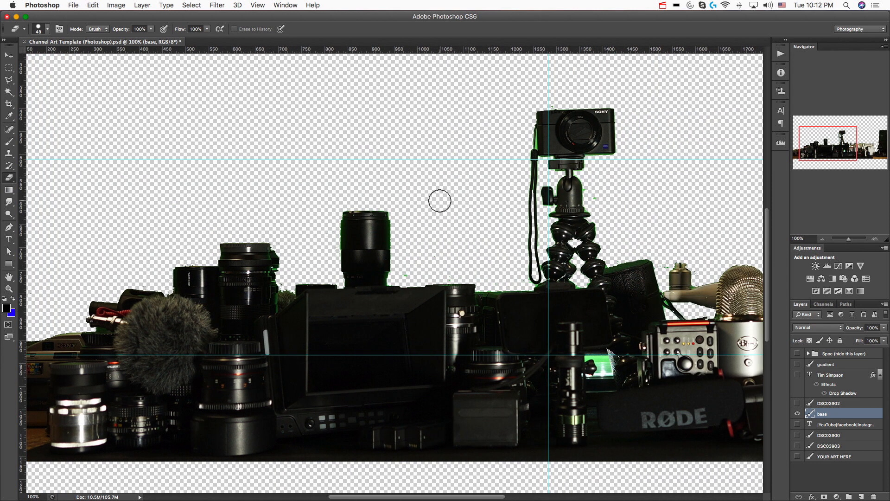
{"action": "key", "text": "i"}
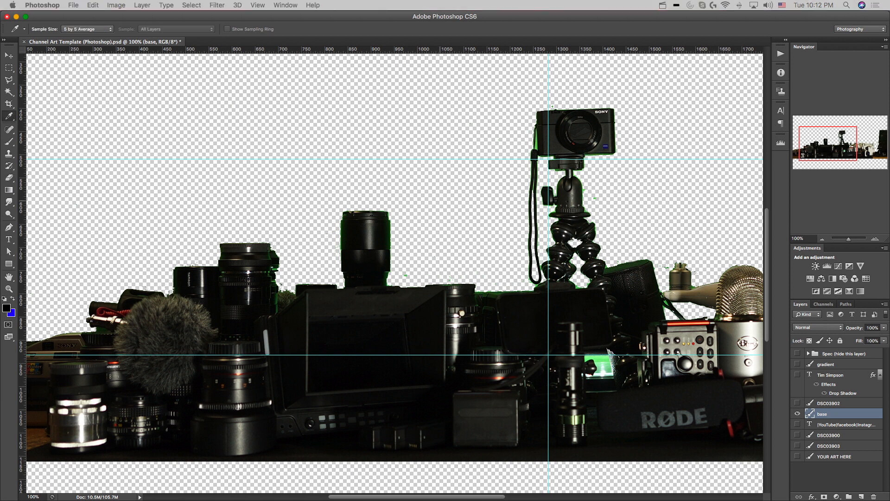
{"action": "key", "text": "super+m"}
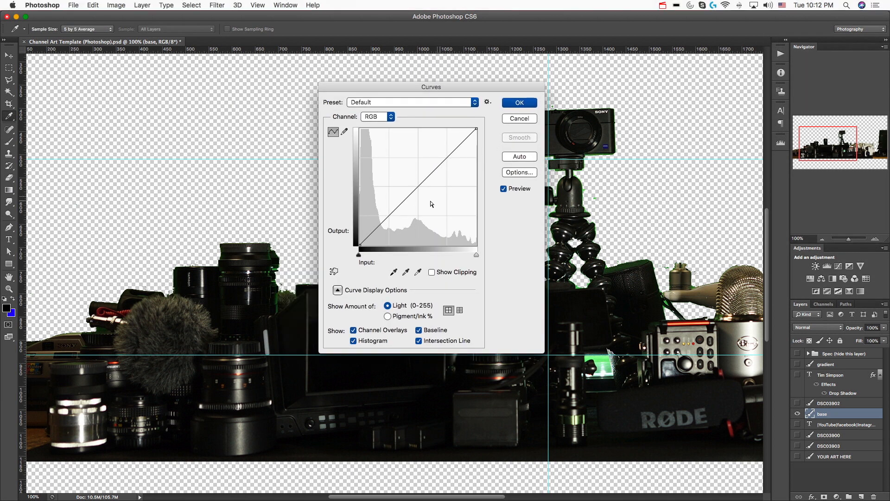
{"action": "left_click", "coordinate": [388, 117]}
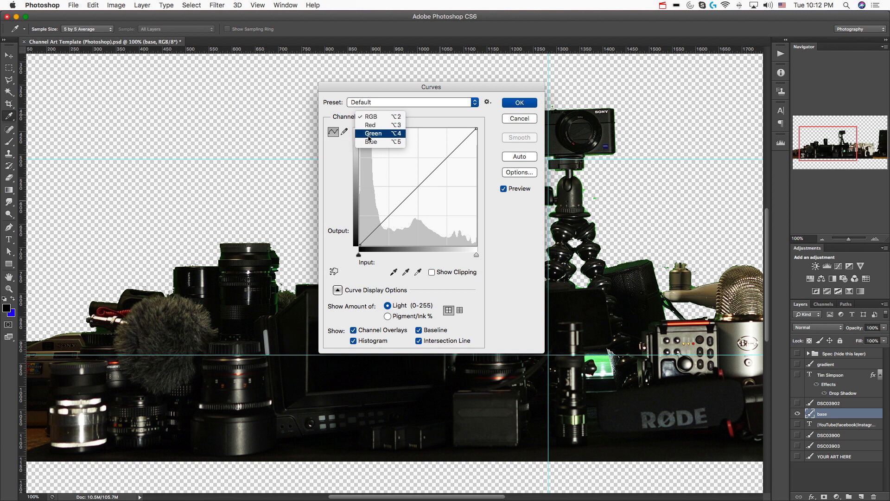
{"action": "left_click", "coordinate": [387, 133]}
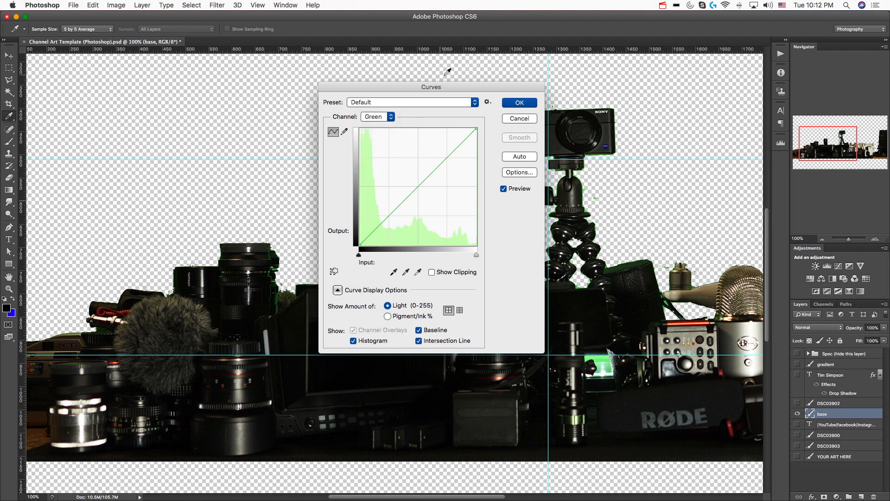
{"action": "key", "text": "super+minus"}
{"action": "left_click_drag", "start_coordinate": [445, 93], "coordinate": [613, 101]}
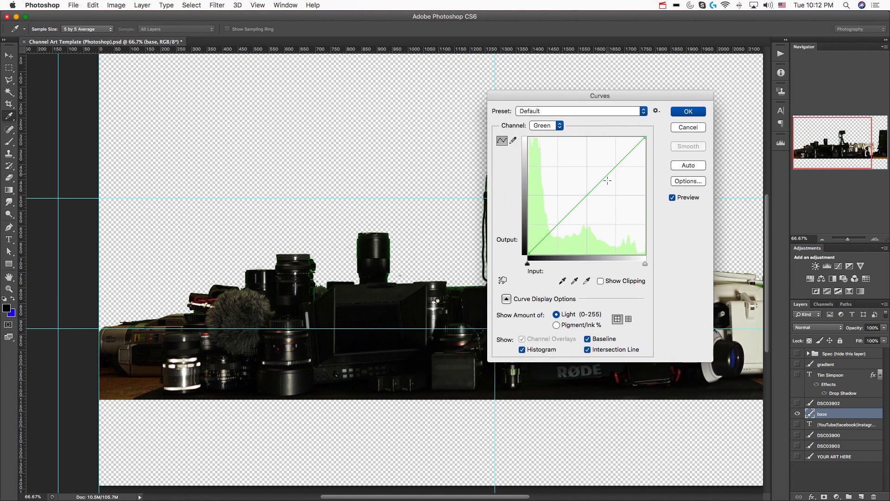
{"action": "left_click_drag", "start_coordinate": [585, 195], "coordinate": [586, 203]}
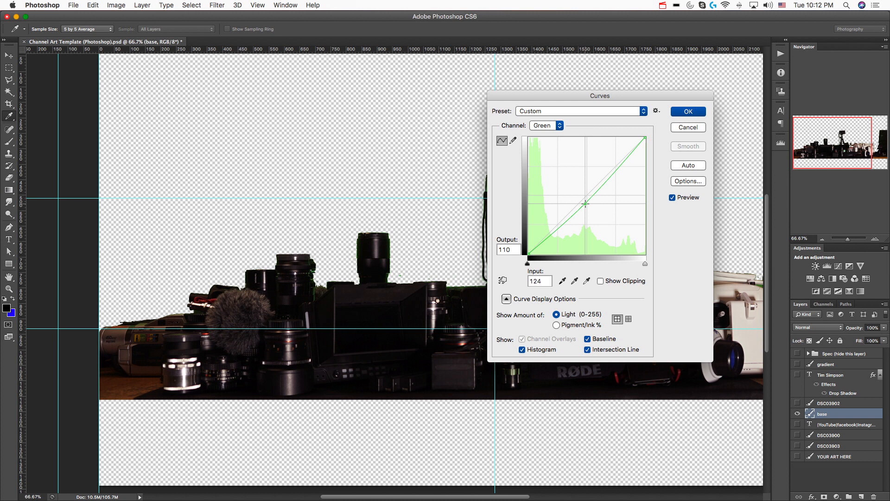
{"action": "left_click_drag", "start_coordinate": [645, 138], "coordinate": [645, 144]}
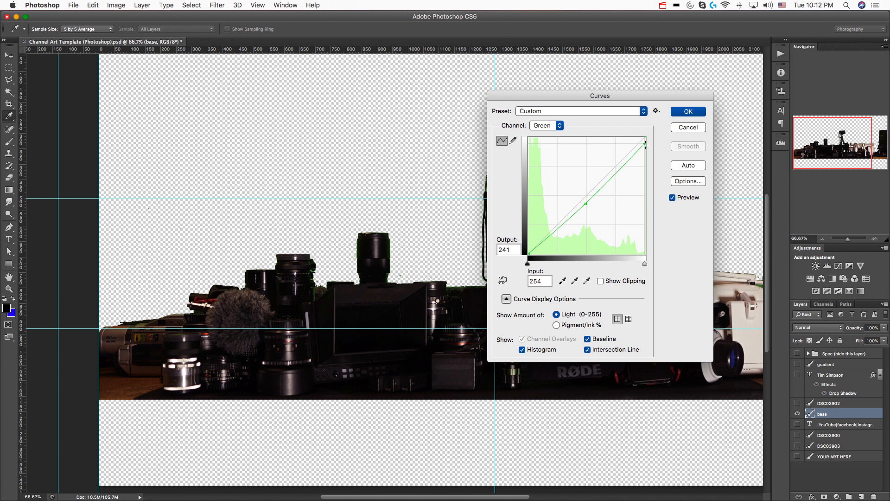
Lower the green curve's midpoint to output 97 at input 126 and apply the Curves adjustment
{"action": "left_click_drag", "start_coordinate": [651, 96], "coordinate": [339, 91]}
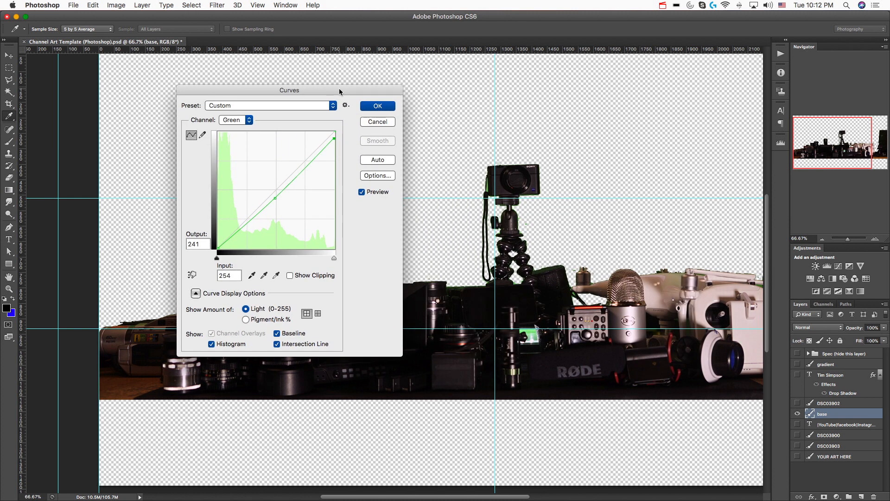
{"action": "mouse_move", "coordinate": [275, 199]}
{"action": "left_mouse_down"}
{"action": "mouse_move", "coordinate": [279, 214]}
{"action": "mouse_move", "coordinate": [276, 204]}
{"action": "left_mouse_up"}
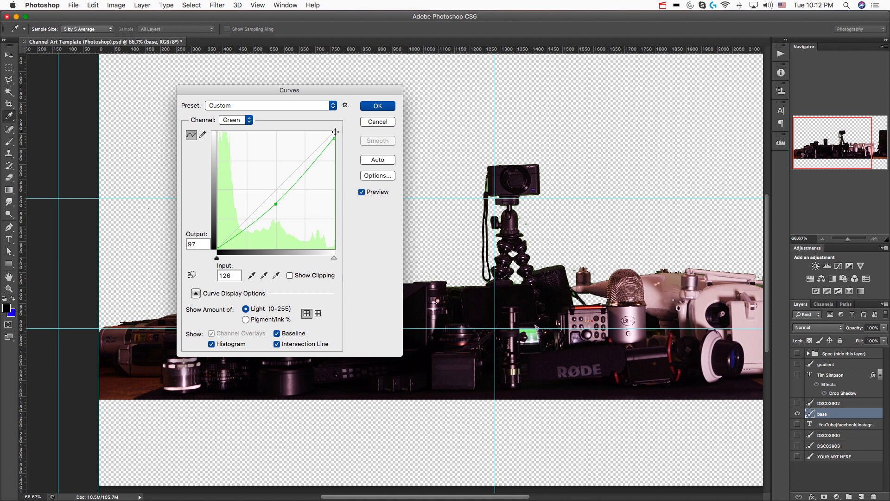
{"action": "left_click", "coordinate": [373, 104]}
Show the Spec group and the YOUR ART HERE layer again
{"action": "key", "text": "e"}
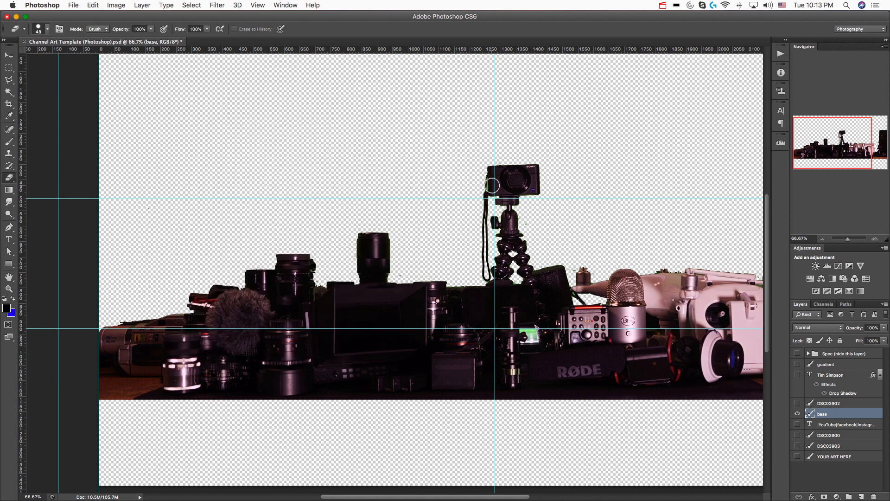
{"action": "scroll", "coordinate": [526, 248], "scroll_direction": "right", "scroll_amount": 5}
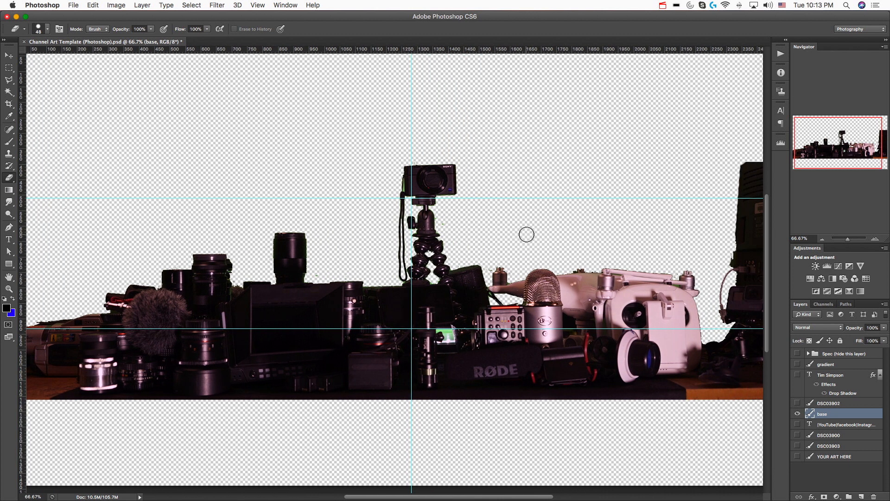
{"action": "key", "text": "super+minus"}
{"action": "key", "text": "super+minus"}
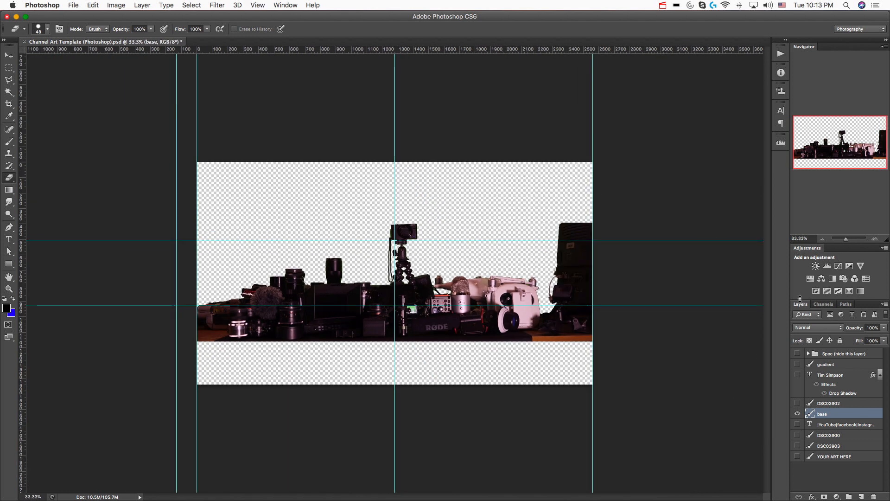
{"action": "left_click", "coordinate": [797, 354]}
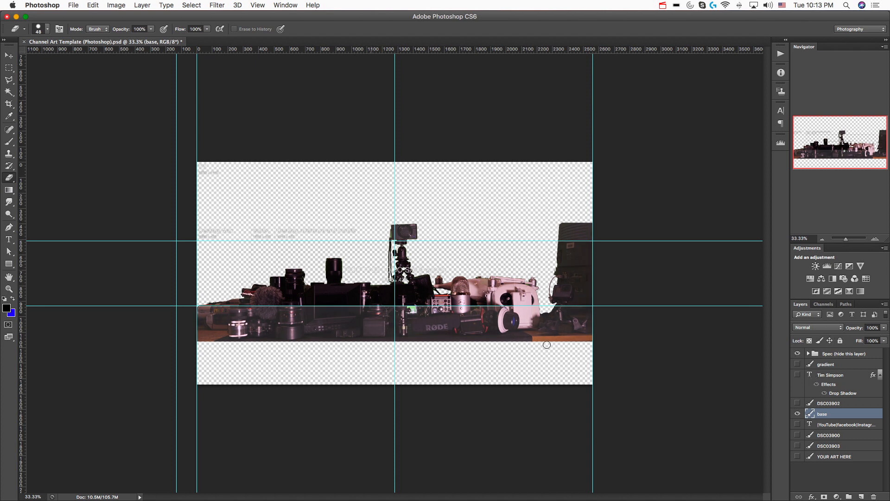
{"action": "left_click", "coordinate": [798, 457]}
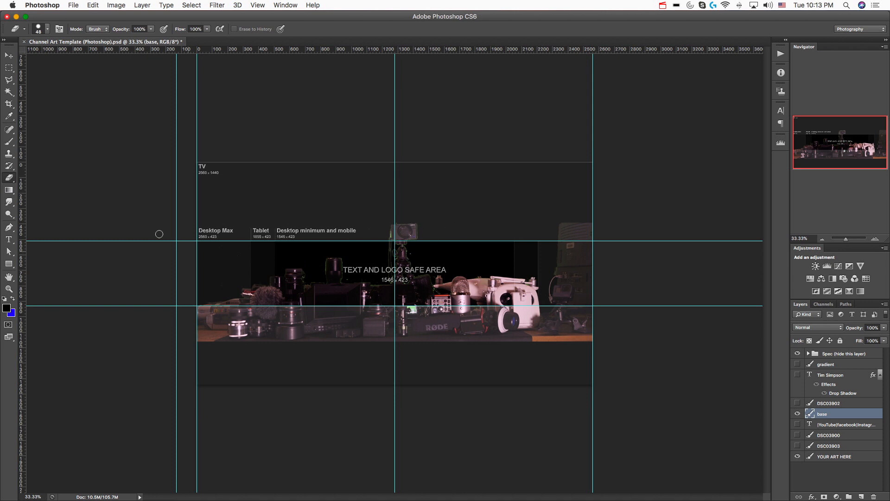
Scale the base layer to about 58.5%, fit it into the desktop/tablet area between the guides, apply the transform and deselect
{"action": "left_click", "coordinate": [8, 55]}
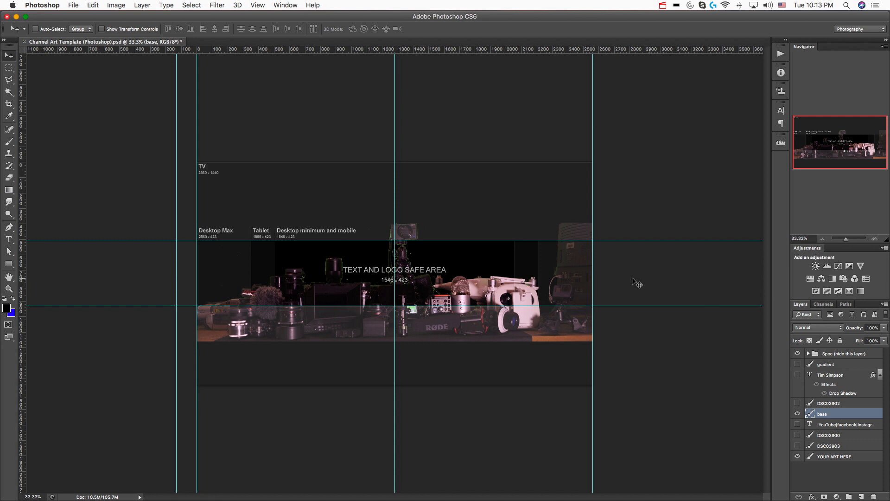
{"action": "key", "text": "super+t"}
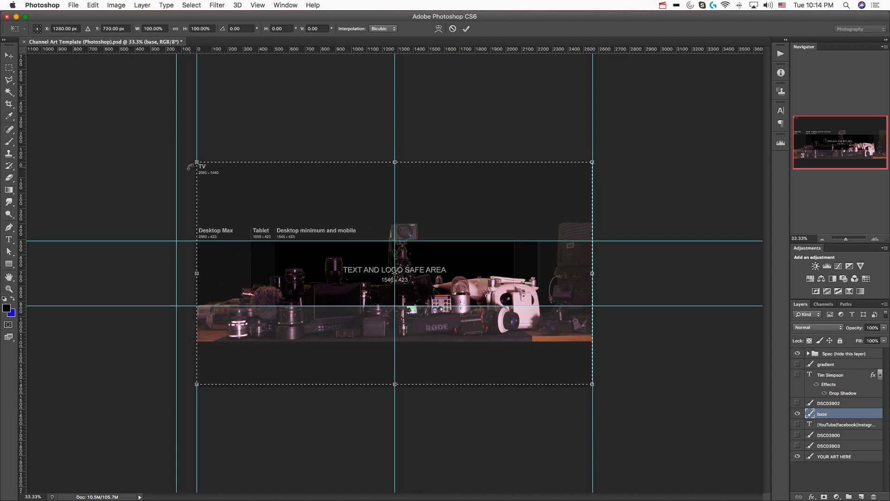
{"action": "left_click_drag", "start_coordinate": [196, 162], "coordinate": [263, 198]}
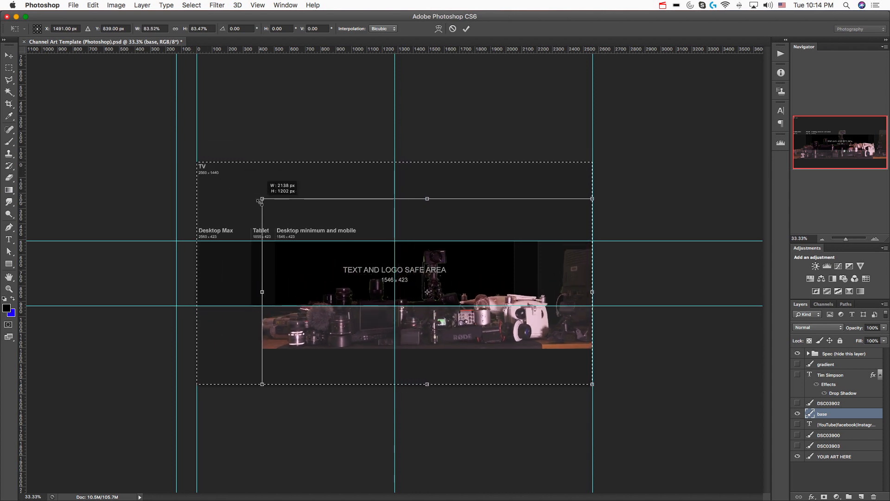
{"action": "left_click_drag", "start_coordinate": [592, 199], "coordinate": [511, 227]}
{"action": "left_click_drag", "start_coordinate": [510, 220], "coordinate": [503, 217]}
{"action": "left_click_drag", "start_coordinate": [262, 350], "coordinate": [291, 329]}
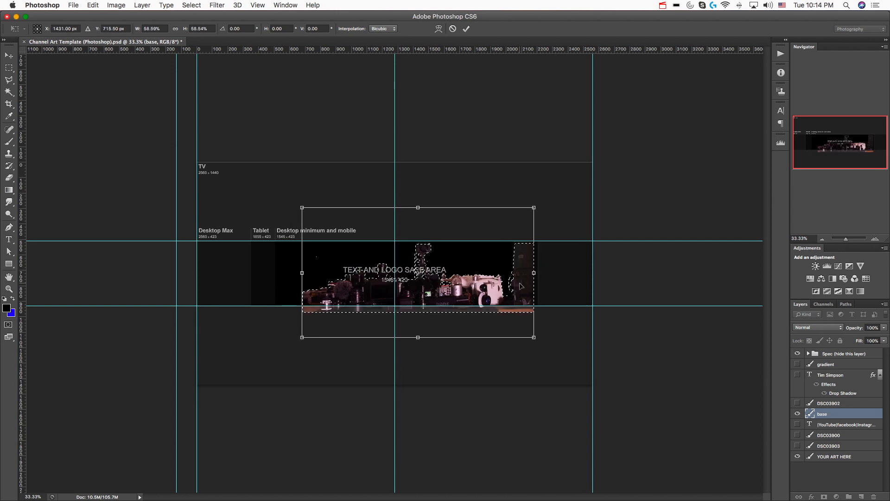
{"action": "key", "text": "Return"}
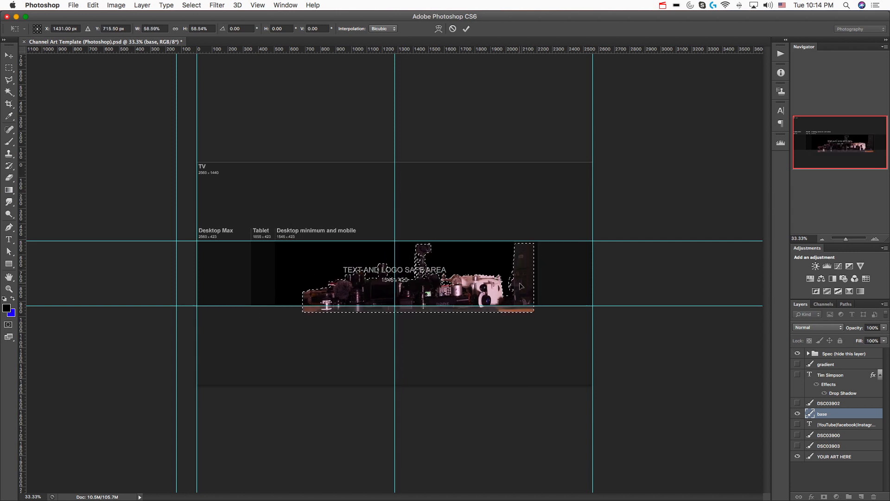
{"action": "key", "text": "super+d"}
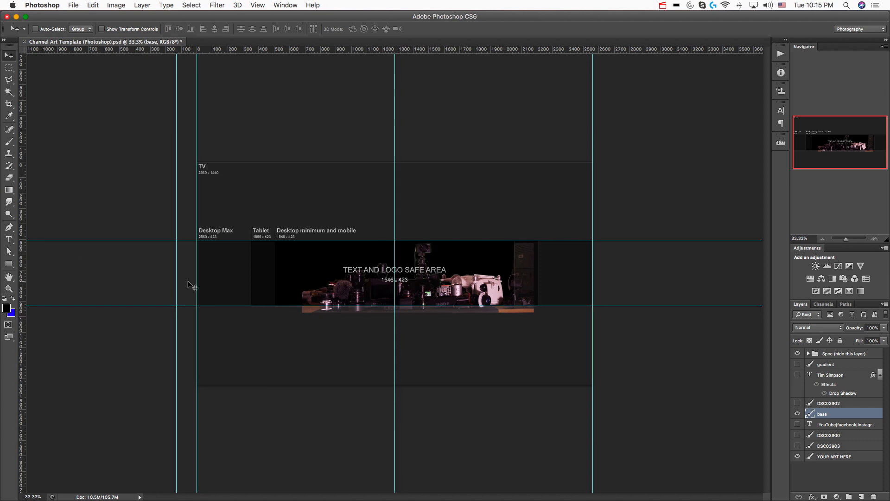
Delete the part of the base layer that hangs below the lower guide using a rectangular marquee selection
{"action": "left_click", "coordinate": [9, 67]}
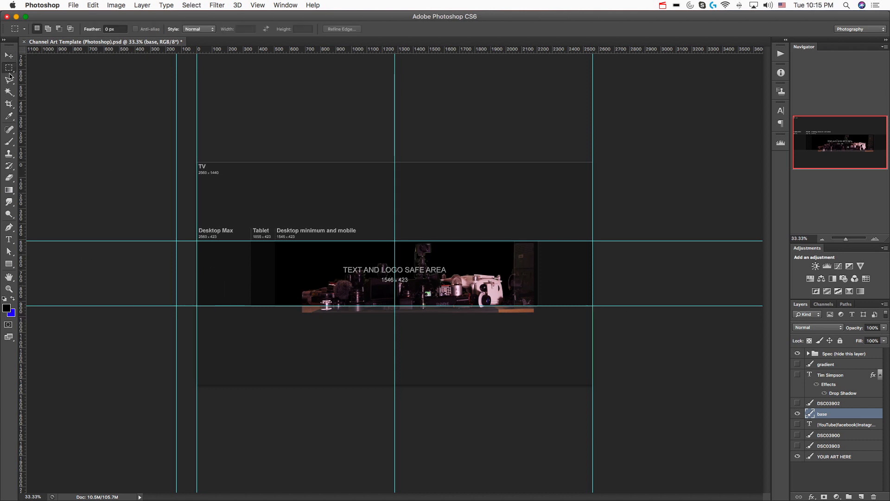
{"action": "left_click_drag", "start_coordinate": [197, 306], "coordinate": [595, 358]}
{"action": "key", "text": "Delete"}
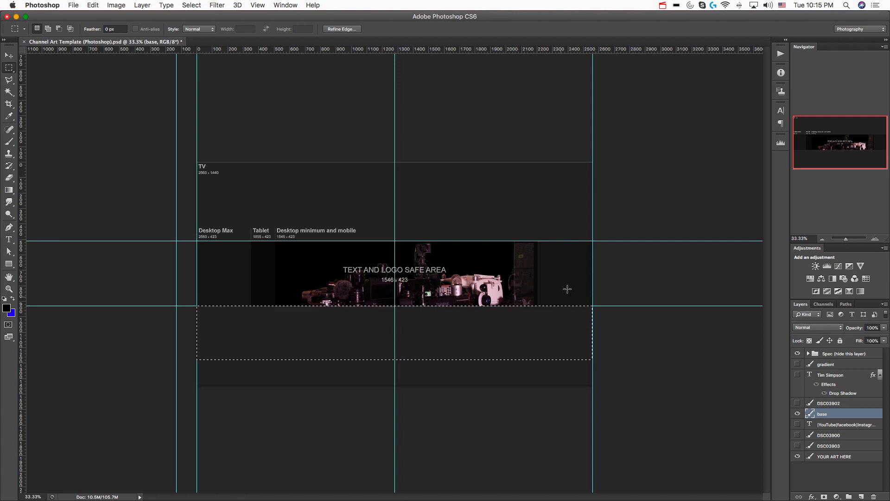
{"action": "left_click_drag", "start_coordinate": [592, 234], "coordinate": [167, 240]}
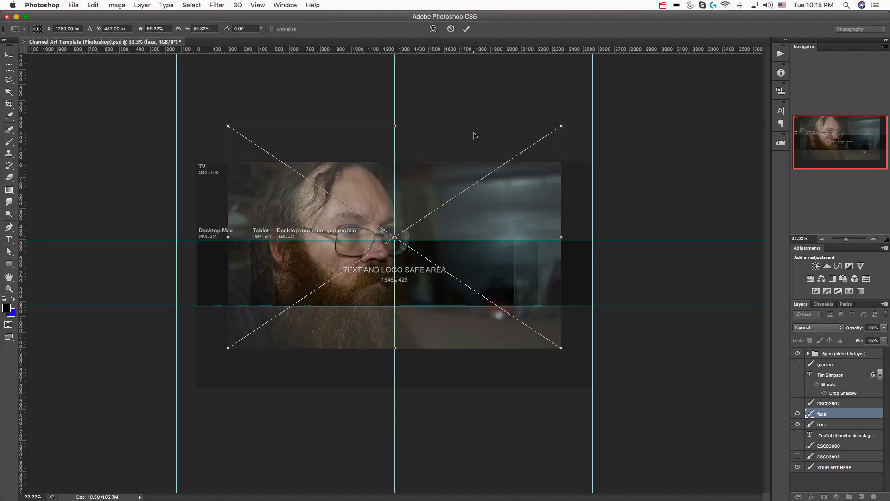
Place the face photo in the document, scaled to about 22.3% at the left end of the Tablet area
{"action": "left_click_drag", "start_coordinate": [474, 133], "coordinate": [503, 165]}
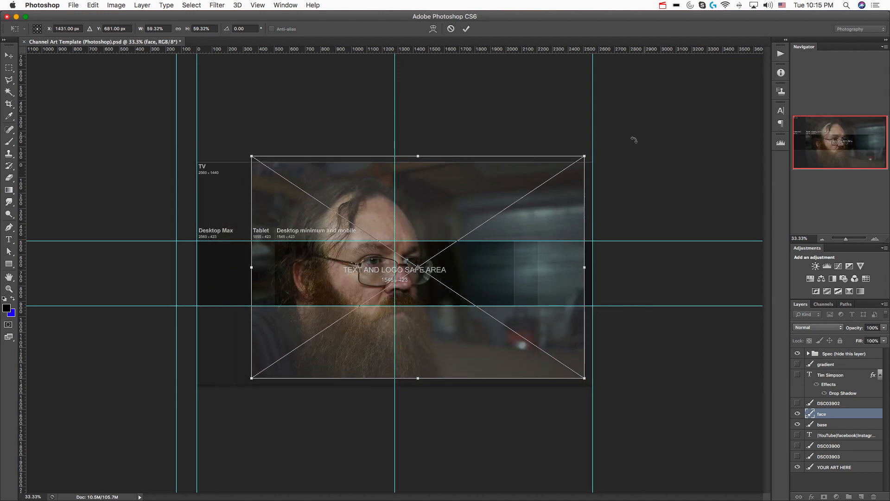
{"action": "left_click_drag", "start_coordinate": [586, 155], "coordinate": [400, 260]}
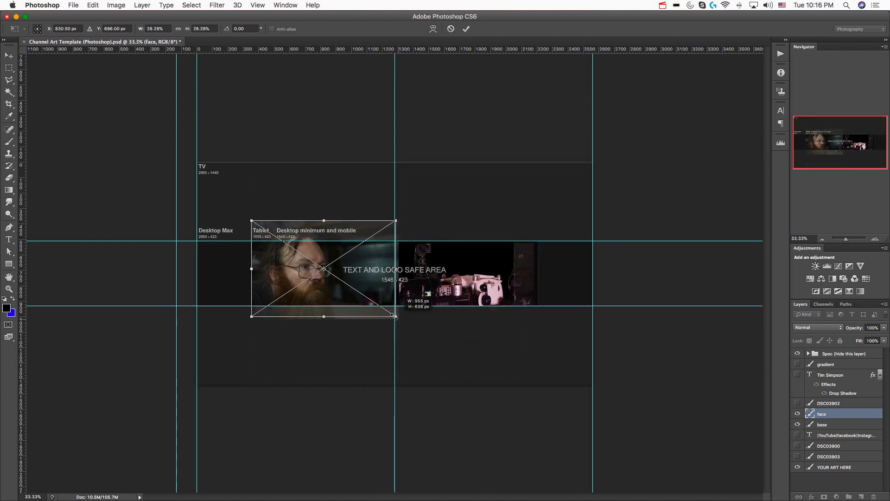
{"action": "left_click_drag", "start_coordinate": [397, 318], "coordinate": [393, 315]}
{"action": "left_click_drag", "start_coordinate": [393, 221], "coordinate": [388, 224]}
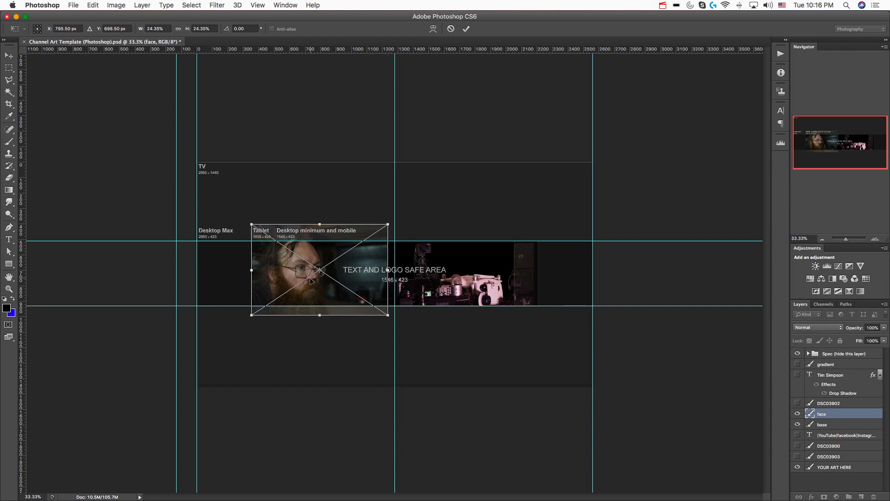
{"action": "left_click_drag", "start_coordinate": [251, 315], "coordinate": [252, 311]}
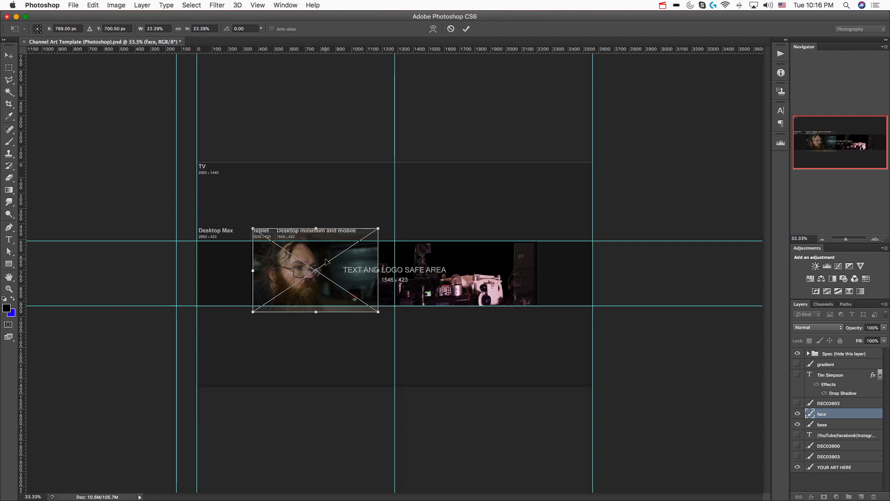
{"action": "key", "text": "Return"}
{"action": "key", "text": "m"}
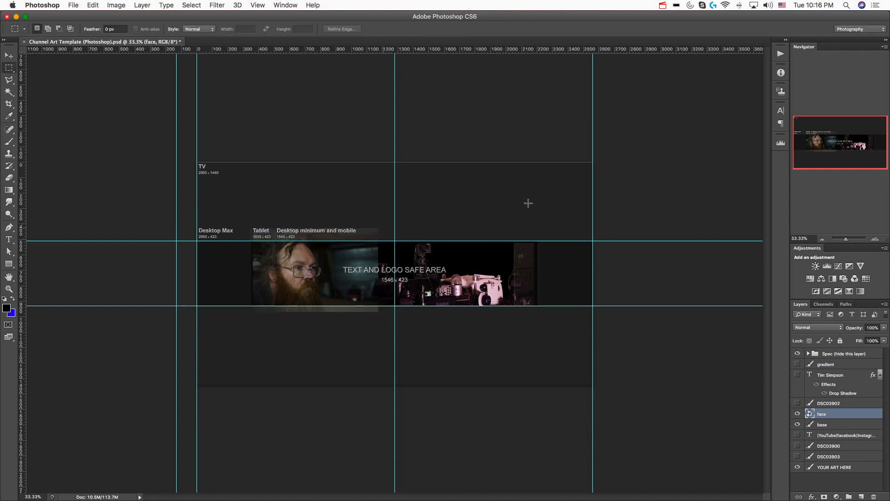
Place the blurred background image in the document, scaled to about 32.9% and aligned with the right edge of the safe area
{"action": "key", "text": "super+Tab"}
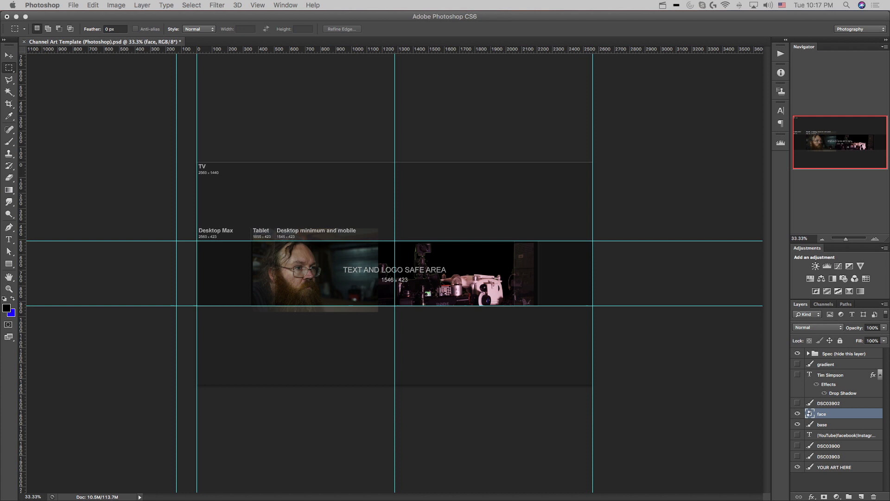
{"action": "left_click_drag", "start_coordinate": [760, 242], "coordinate": [431, 330]}
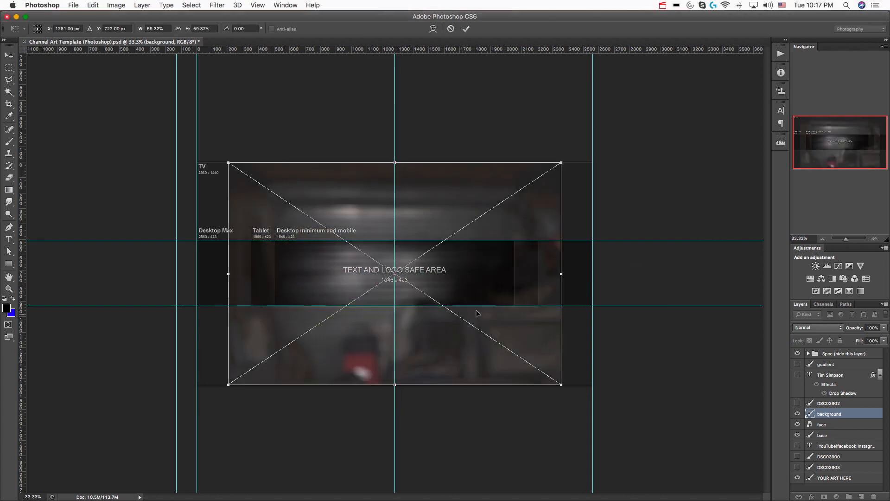
{"action": "left_click_drag", "start_coordinate": [560, 384], "coordinate": [514, 352]}
{"action": "left_click_drag", "start_coordinate": [229, 162], "coordinate": [330, 238]}
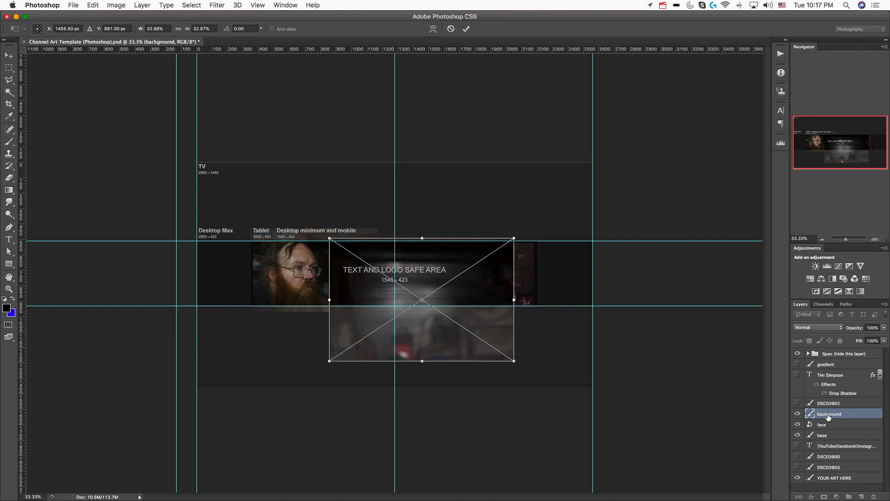
Reorder the background layer beneath the base layer and shift its image slightly upward
{"action": "left_click_drag", "start_coordinate": [825, 439], "coordinate": [825, 440]}
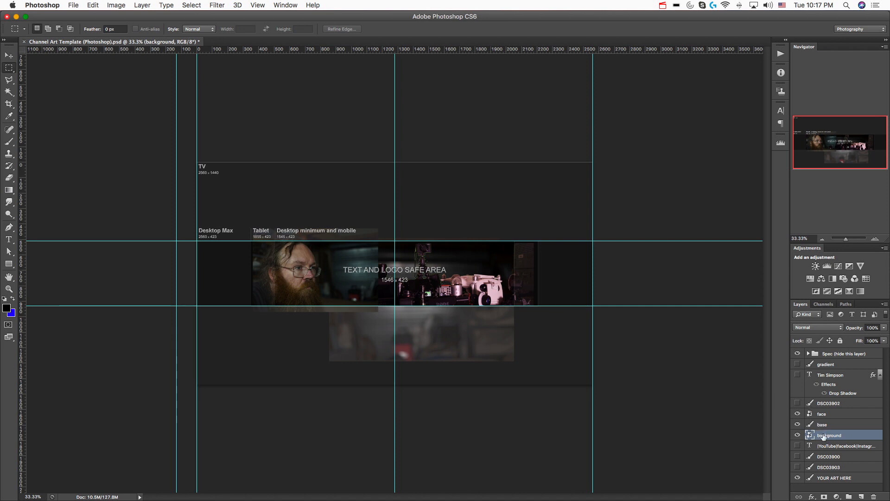
{"action": "key", "text": "v"}
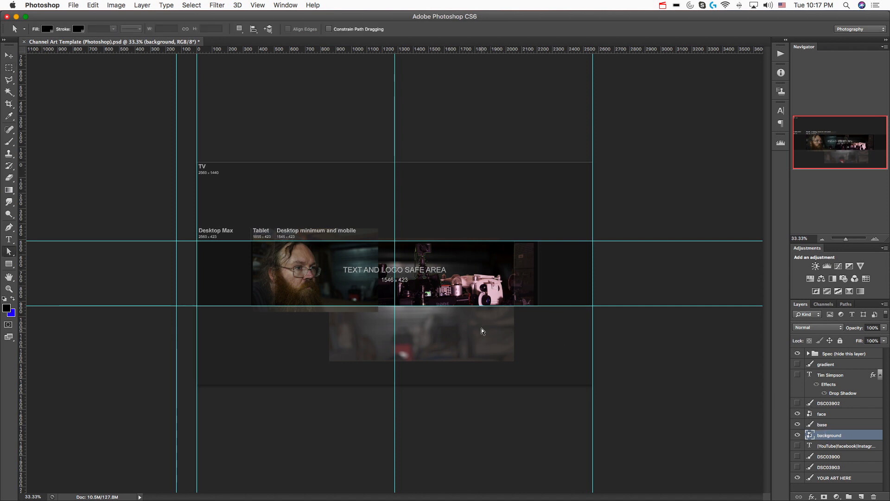
{"action": "left_click_drag", "start_coordinate": [421, 327], "coordinate": [422, 315]}
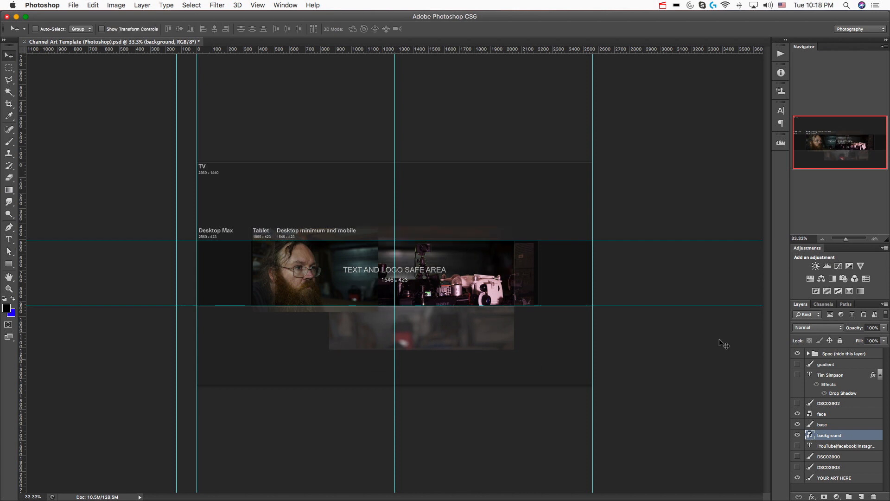
Rasterize the face layer
{"action": "left_click", "coordinate": [822, 413]}
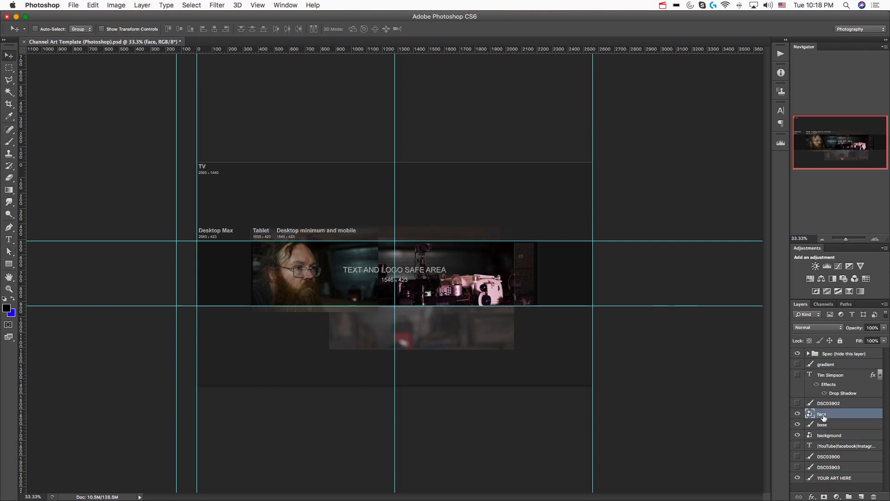
{"action": "right_click", "coordinate": [824, 414]}
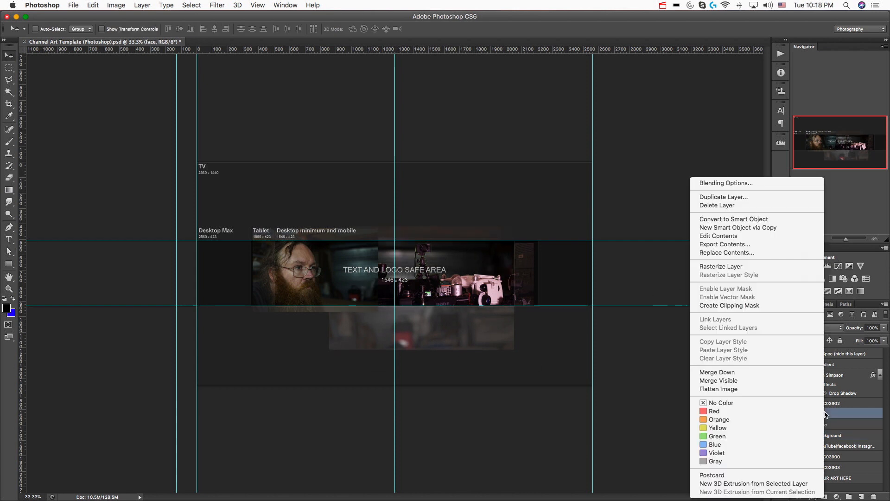
{"action": "left_click", "coordinate": [738, 268]}
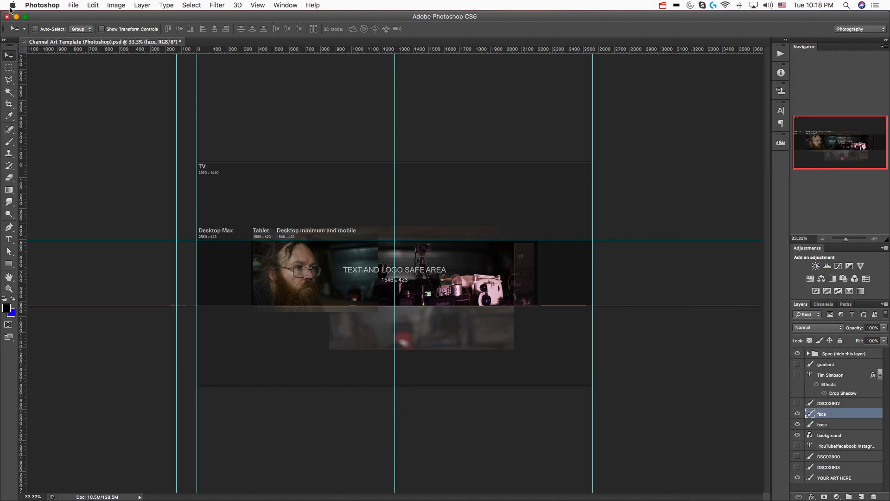
Adjust the Eraser brush and erase the photo background in front of the man's face on the face layer
{"action": "left_click", "coordinate": [12, 180]}
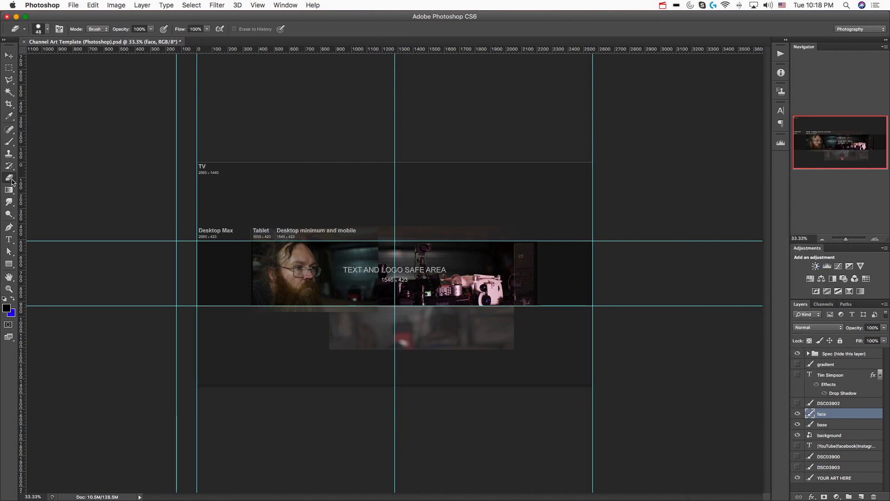
{"action": "left_click", "coordinate": [47, 29]}
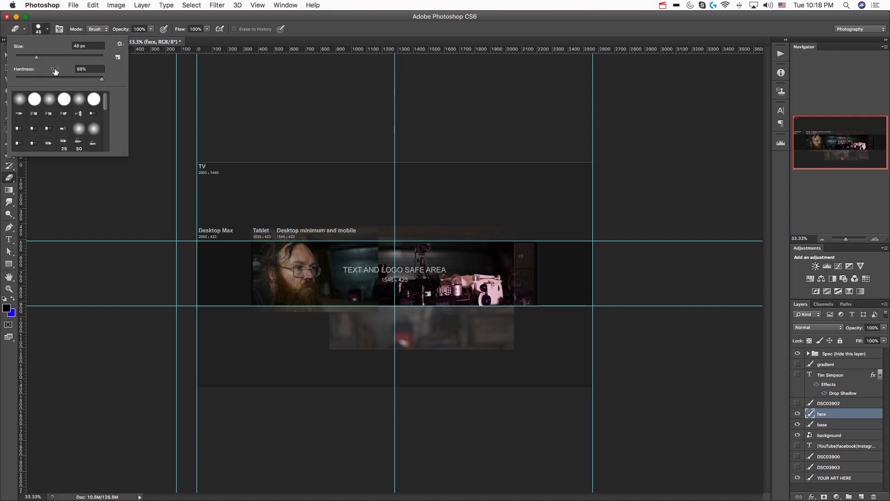
{"action": "mouse_move", "coordinate": [39, 73]}
{"action": "left_mouse_down"}
{"action": "mouse_move", "coordinate": [27, 80]}
{"action": "mouse_move", "coordinate": [65, 59]}
{"action": "left_mouse_up"}
{"action": "mouse_move", "coordinate": [379, 226]}
{"action": "left_mouse_down"}
{"action": "mouse_move", "coordinate": [376, 302]}
{"action": "mouse_move", "coordinate": [348, 219]}
{"action": "mouse_move", "coordinate": [365, 305]}
{"action": "mouse_move", "coordinate": [339, 242]}
{"action": "mouse_move", "coordinate": [333, 292]}
{"action": "mouse_move", "coordinate": [337, 268]}
{"action": "mouse_move", "coordinate": [323, 240]}
{"action": "mouse_move", "coordinate": [350, 286]}
{"action": "mouse_move", "coordinate": [332, 287]}
{"action": "mouse_move", "coordinate": [323, 249]}
{"action": "mouse_move", "coordinate": [344, 236]}
{"action": "mouse_move", "coordinate": [348, 261]}
{"action": "mouse_move", "coordinate": [368, 264]}
{"action": "mouse_move", "coordinate": [332, 319]}
{"action": "left_mouse_up"}
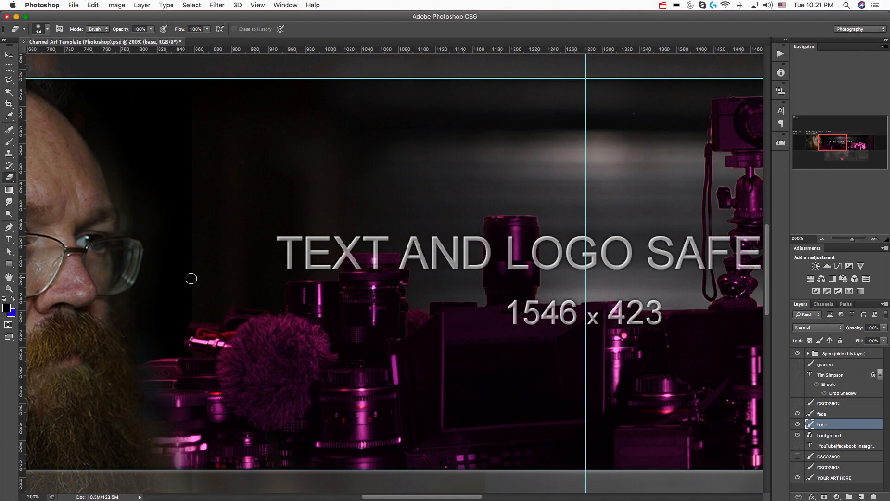
Marquee-select the strip above the upper guide, starting from the canvas's left edge, to trim the overhanging images
{"action": "scroll", "coordinate": [278, 318], "scroll_direction": "right", "scroll_amount": 10}
{"action": "scroll", "coordinate": [494, 376], "scroll_direction": "right", "scroll_amount": 2}
{"action": "key", "text": "super+minus"}
{"action": "key", "text": "super+minus"}
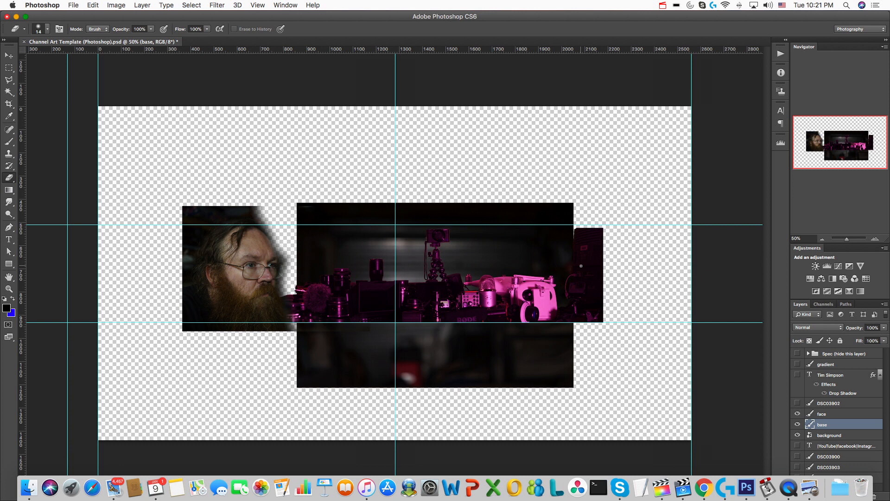
{"action": "left_click", "coordinate": [9, 68]}
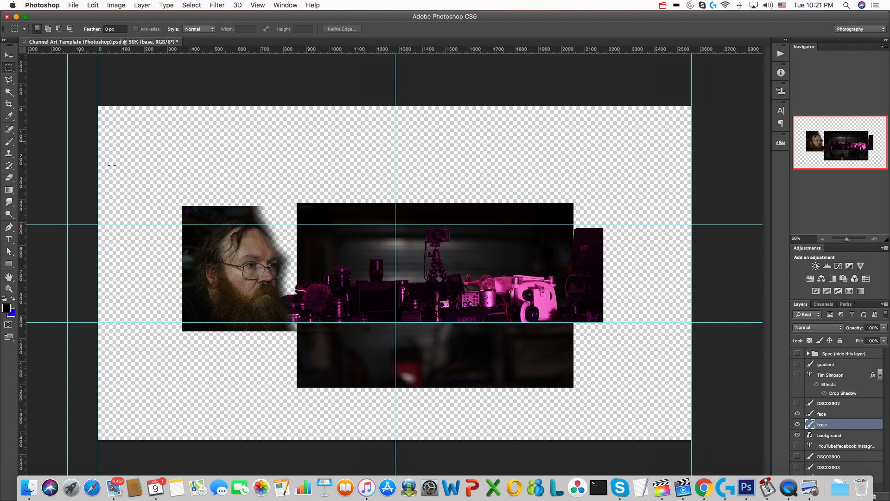
{"action": "left_click_drag", "start_coordinate": [88, 183], "coordinate": [268, 200]}
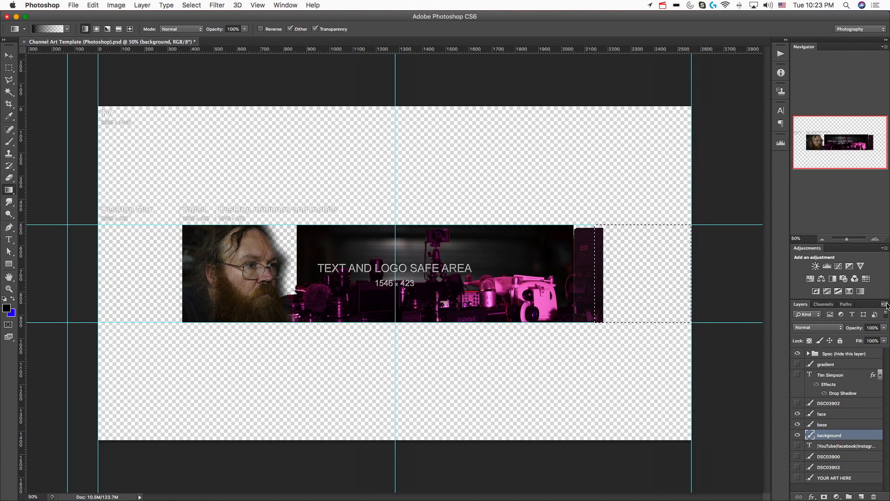
Create a new layer named "gradiends" above the background layer
{"action": "left_click", "coordinate": [884, 304]}
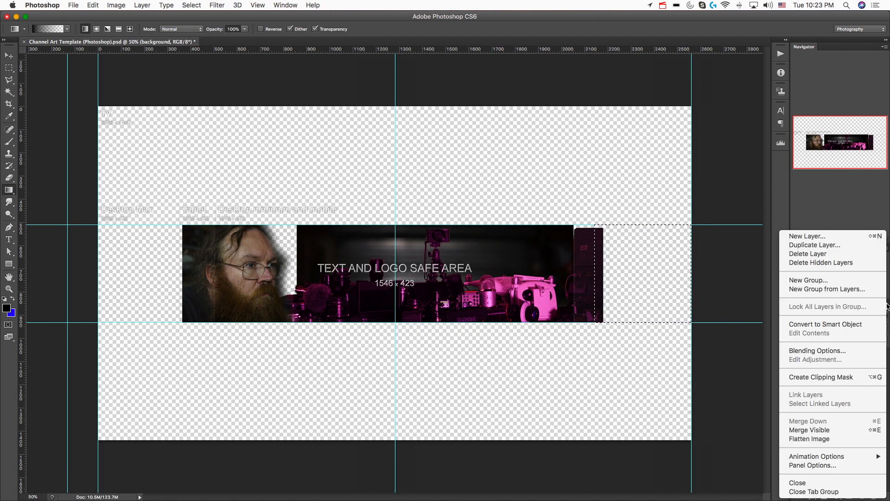
{"action": "left_click", "coordinate": [819, 239]}
{"action": "type", "text": "gradiends"}
{"action": "key", "text": "Return"}
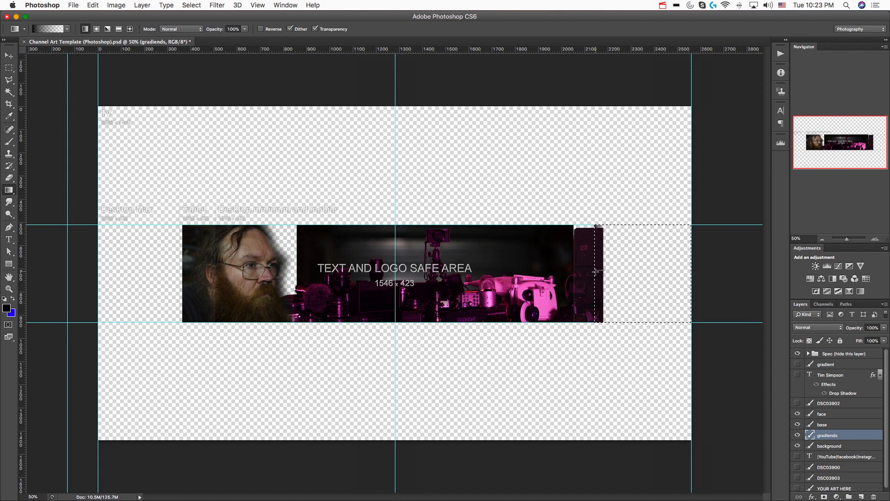
Draw black gradients over the selected end strips beside the gear and the face, and show the YOUR ART HERE layer
{"action": "left_click_drag", "start_coordinate": [595, 271], "coordinate": [609, 271]}
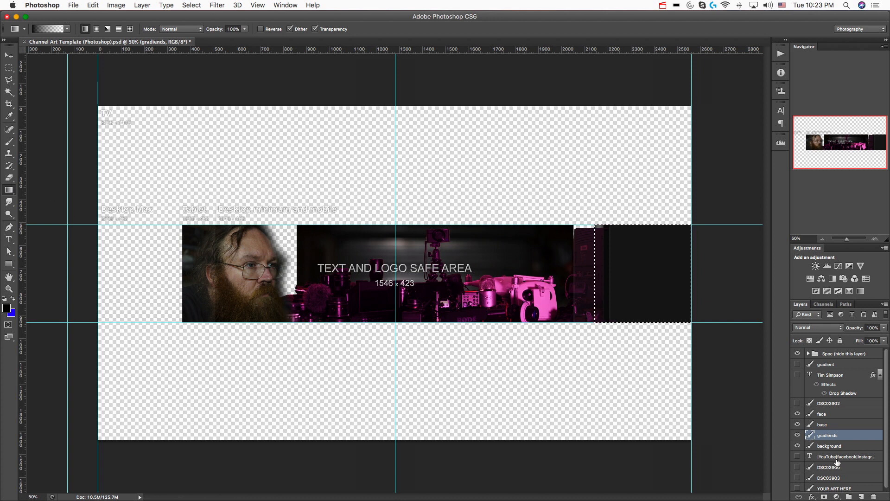
{"action": "left_click", "coordinate": [797, 488]}
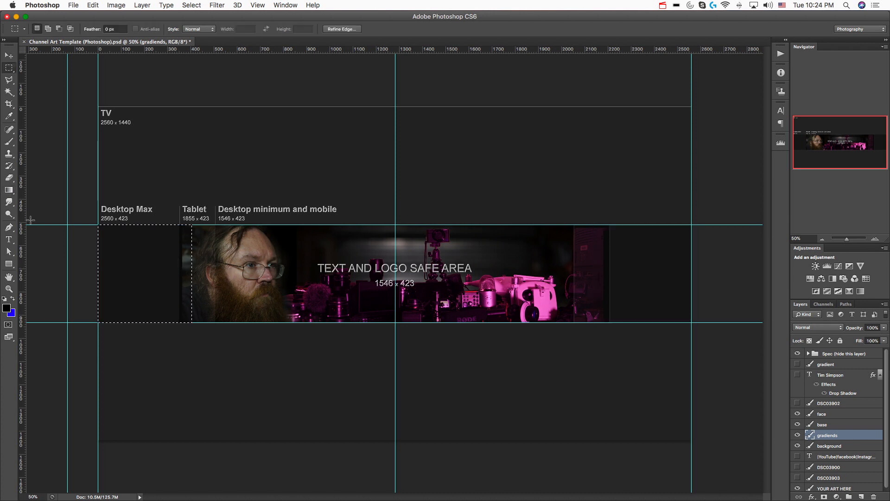
{"action": "left_click", "coordinate": [9, 190]}
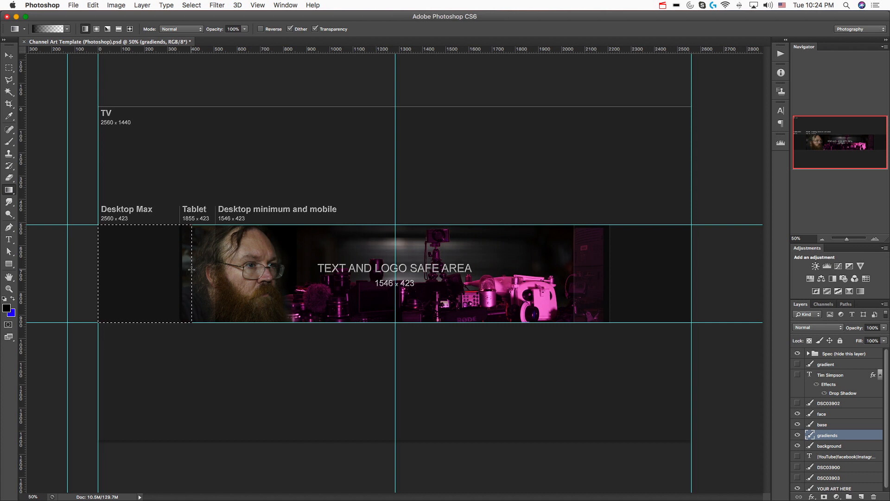
Move the gradiends layer above the face layer and hide the Spec group
{"action": "key", "text": "super+bracketright"}
{"action": "key", "text": "super+bracketright"}
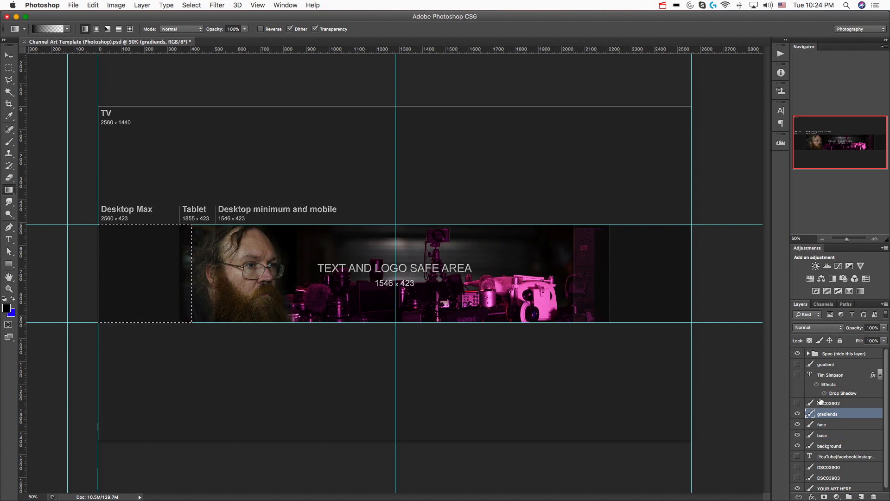
{"action": "left_click", "coordinate": [796, 354]}
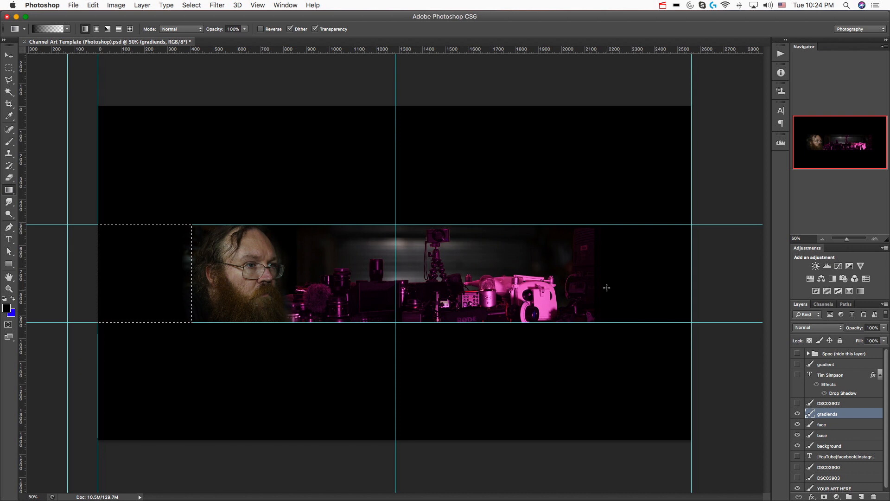
Clear the marquee selection and show the text layer containing the channel owner's name
{"action": "key", "text": "super+d"}
{"action": "key", "text": "v"}
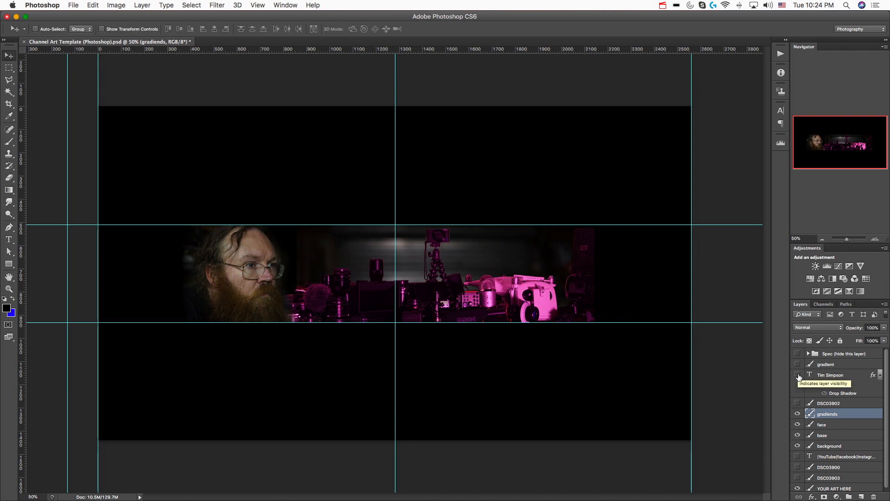
{"action": "left_click", "coordinate": [797, 375]}
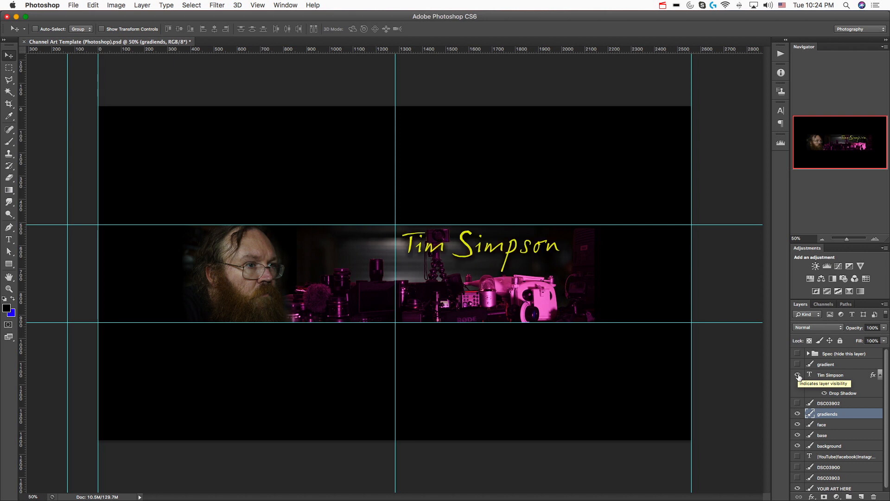
Show the YouTube|facebook|Instagram|Twitter text layer above the name text layer and check its placement against the Spec group's safe area
{"action": "left_click", "coordinate": [797, 457]}
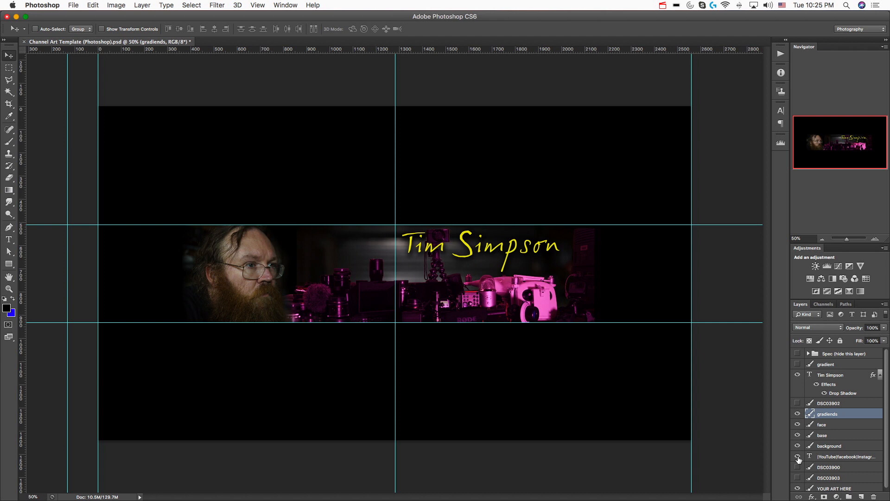
{"action": "left_click_drag", "start_coordinate": [839, 461], "coordinate": [838, 369]}
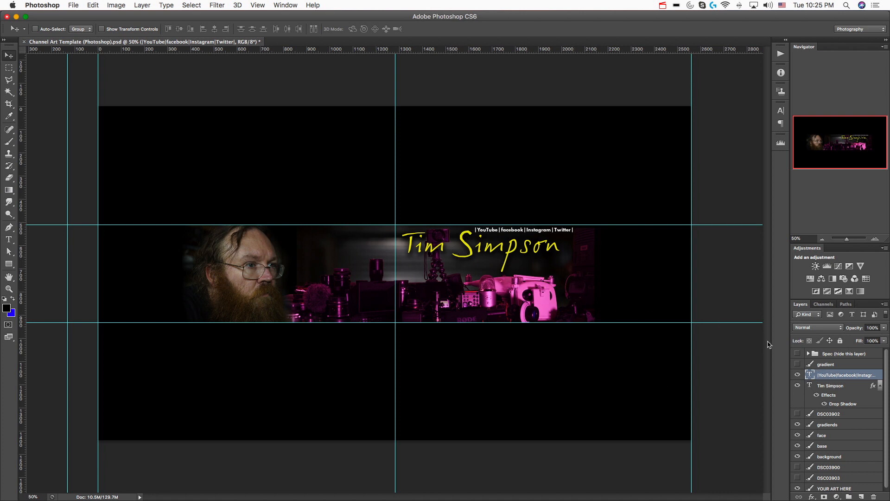
{"action": "left_click", "coordinate": [798, 353]}
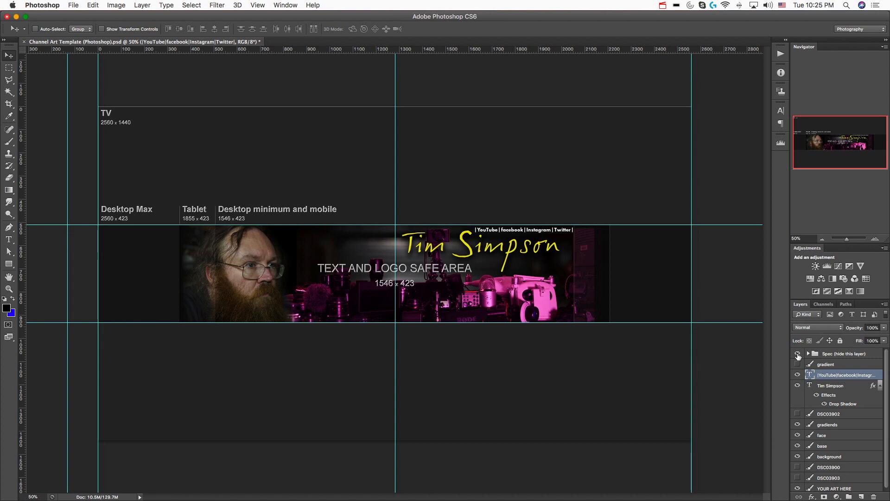
{"action": "left_click", "coordinate": [797, 354]}
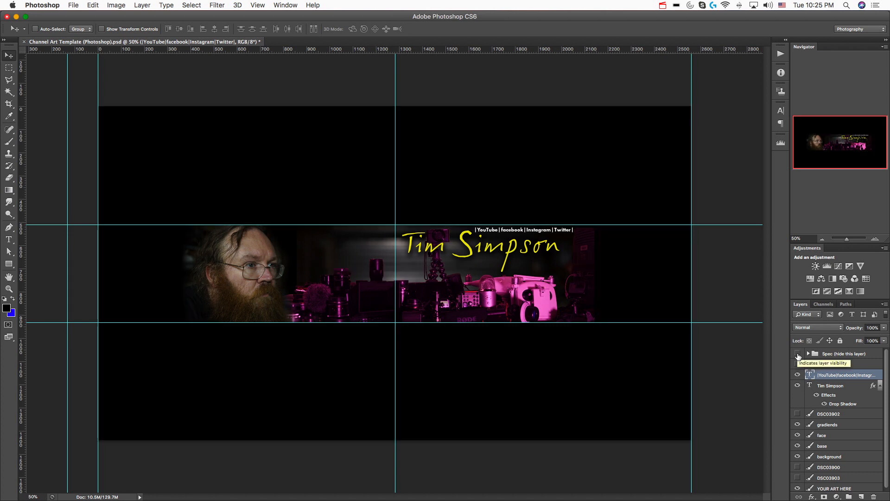